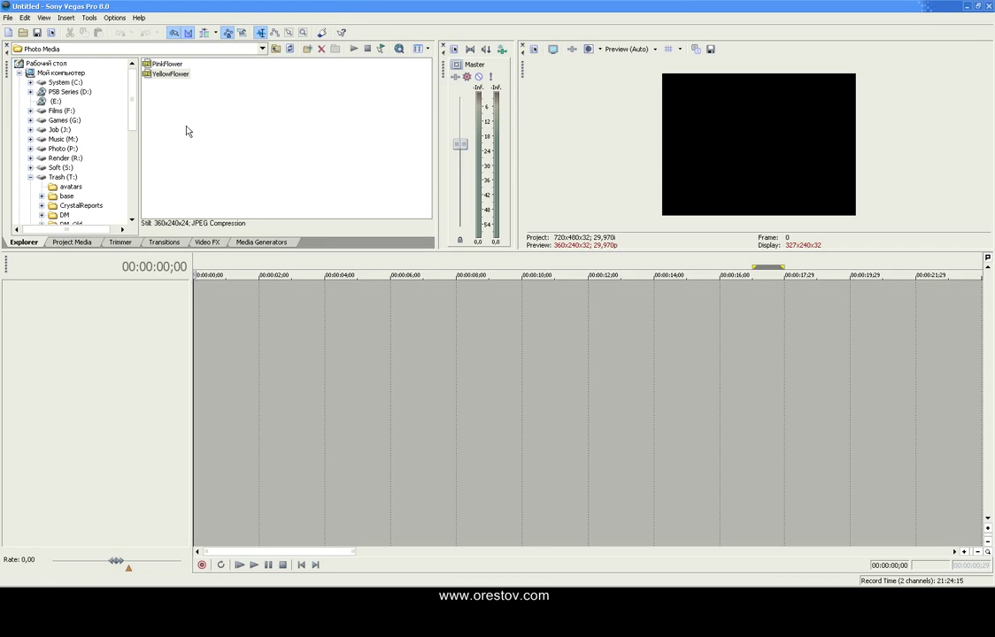
# Enlarge the upper panel area, open the Video Media folder, and place Seagull_640 at the start of the timeline.
pyautogui.moveTo(204, 250); pyautogui.dragTo(176, 358)
pyautogui.moveTo(135, 227)
pyautogui.mouseDown()
pyautogui.moveTo(136, 306)
pyautogui.moveTo(136, 228)
pyautogui.mouseUp()
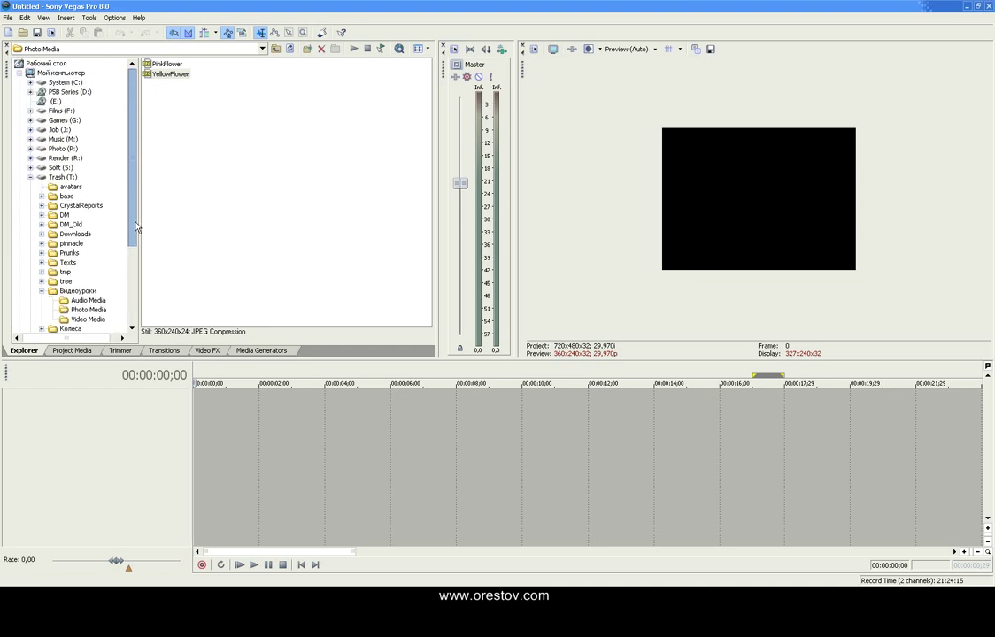
pyautogui.click(89, 319)
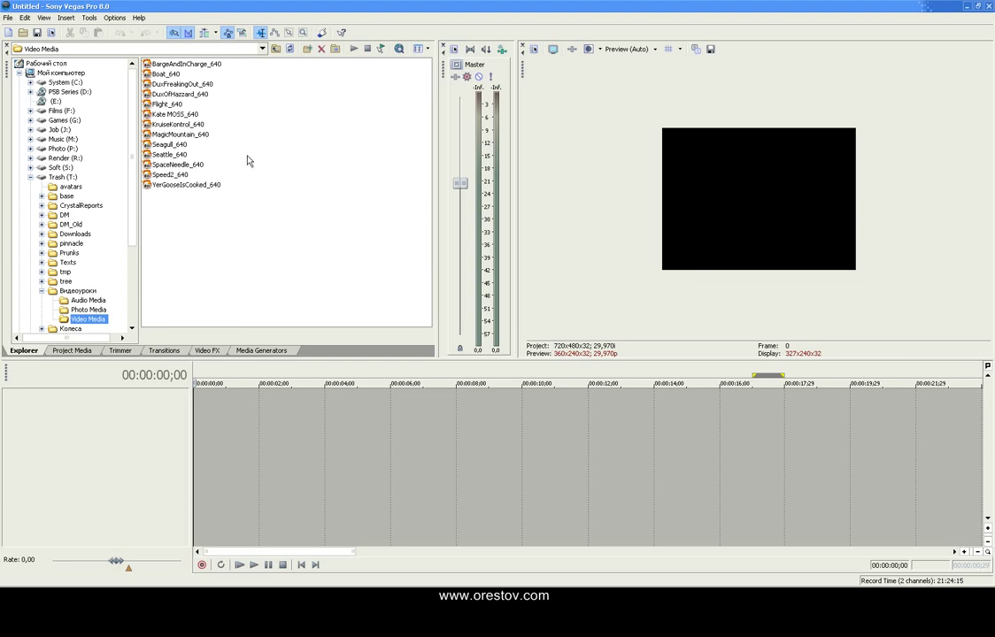
pyautogui.moveTo(169, 144); pyautogui.dragTo(198, 407)
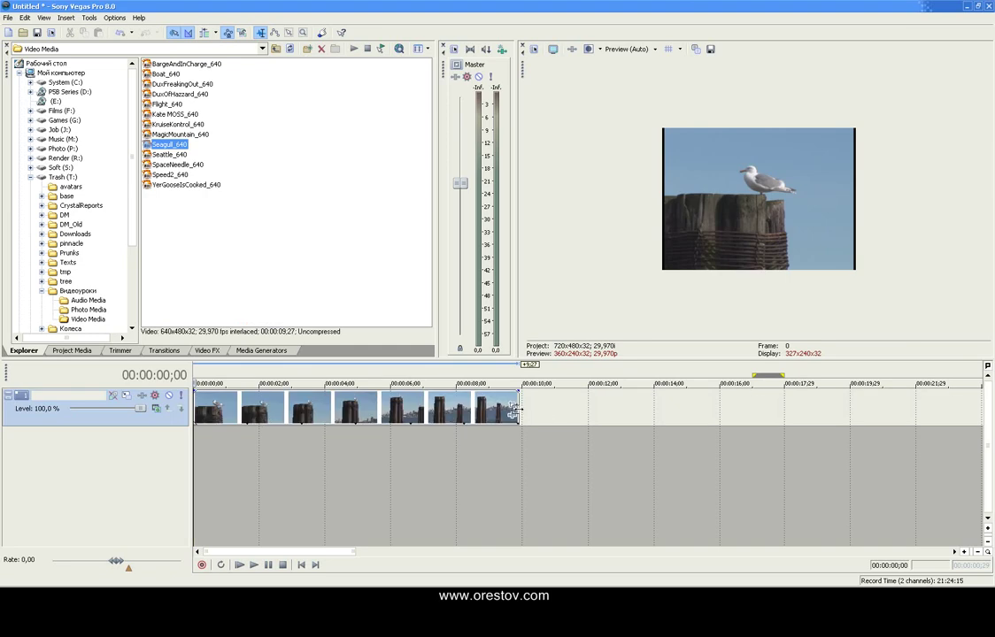
# Preview the seagull clip, trim its end to 00:00:05;22, and return the playhead to the start.
pyautogui.press('space')
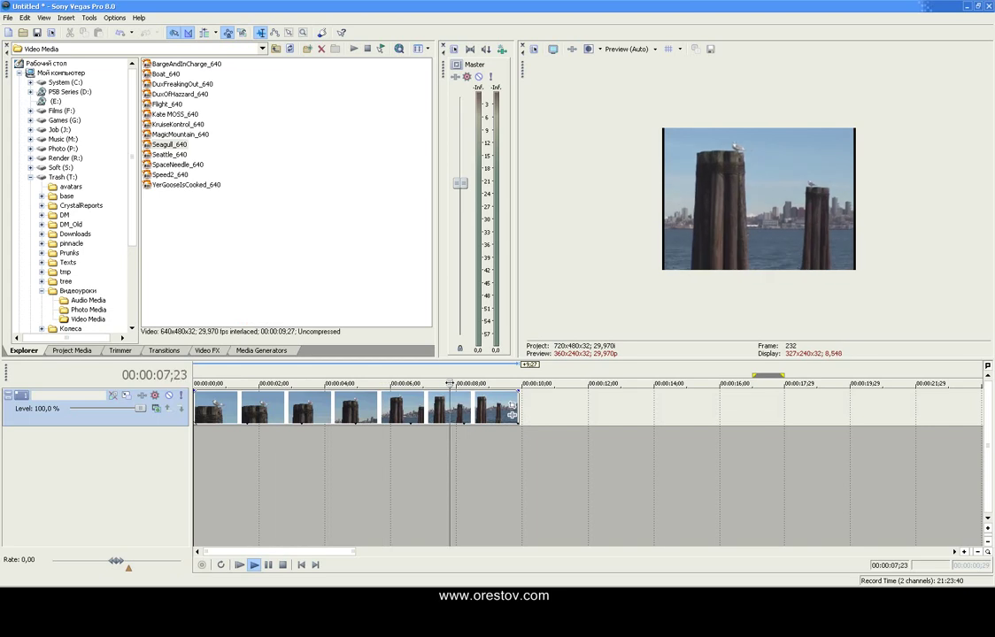
pyautogui.press('space')
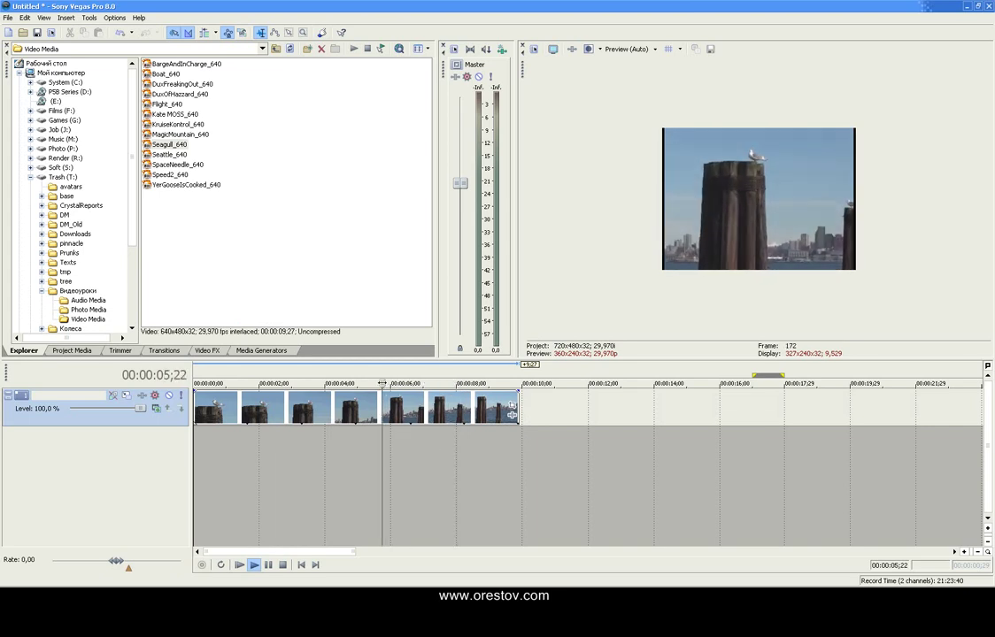
pyautogui.click(516, 412)
pyautogui.moveTo(516, 412); pyautogui.dragTo(381, 411)
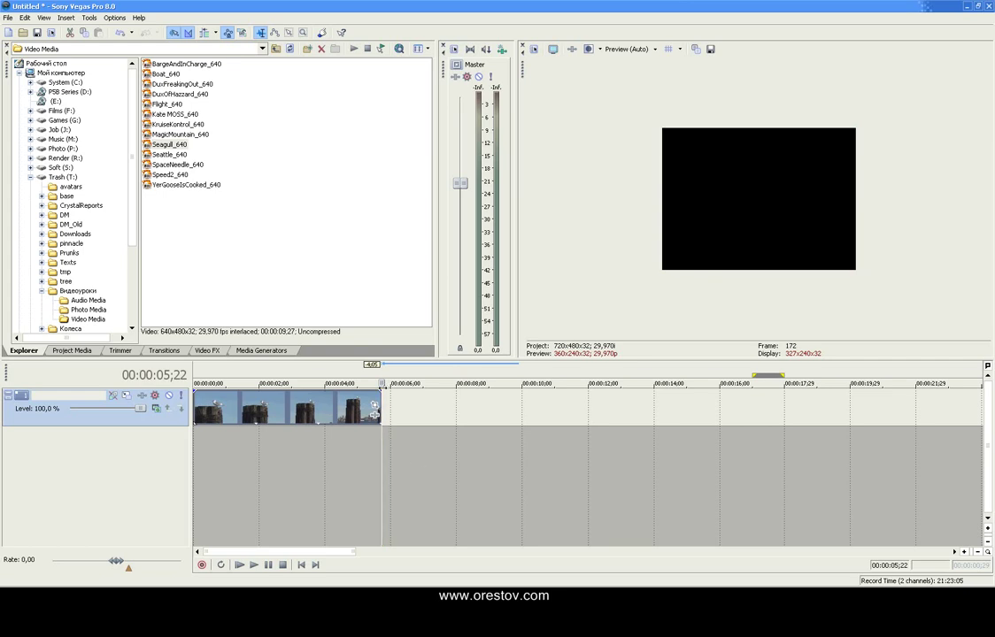
pyautogui.moveTo(337, 382); pyautogui.dragTo(195, 383)
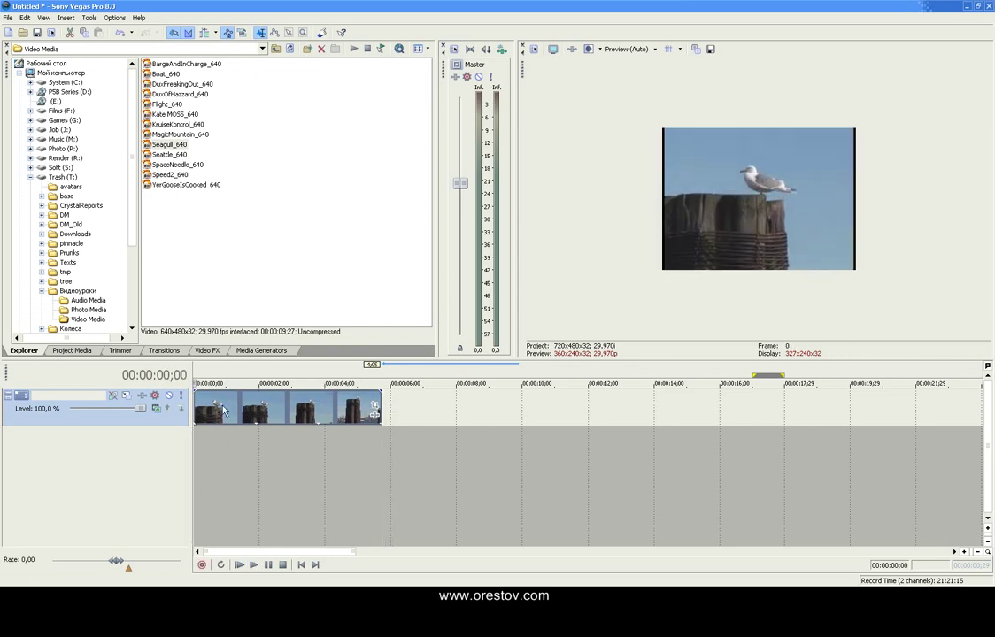
# Crop the clip around the seagull in Event Pan/Crop to about 258 × 193.5, centred at X 346 and Y 189.1.
pyautogui.click(232, 480)
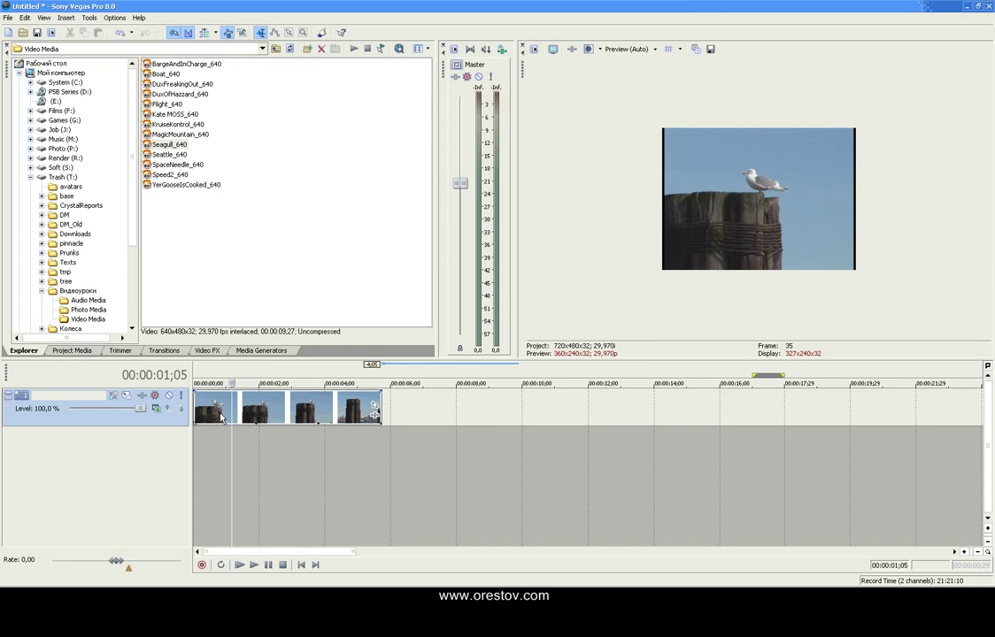
pyautogui.click(375, 406)
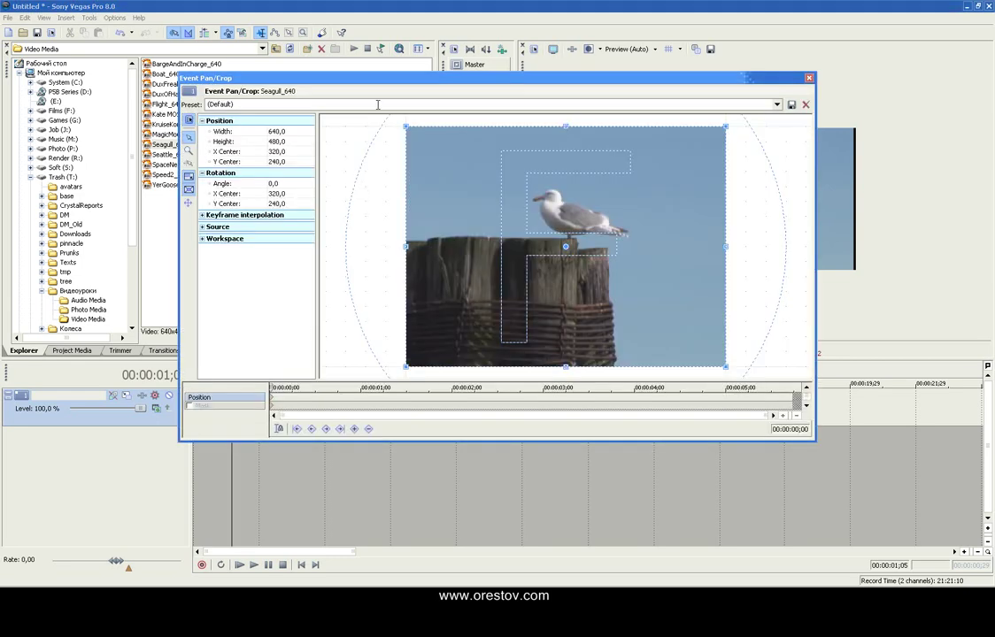
pyautogui.moveTo(395, 83); pyautogui.dragTo(308, 128)
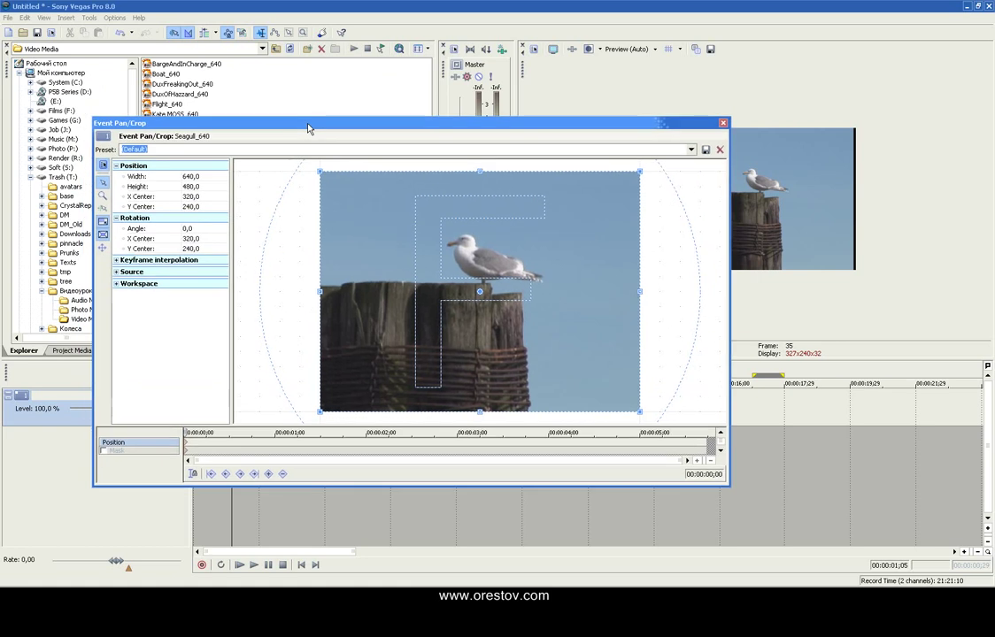
pyautogui.moveTo(731, 488); pyautogui.dragTo(731, 531)
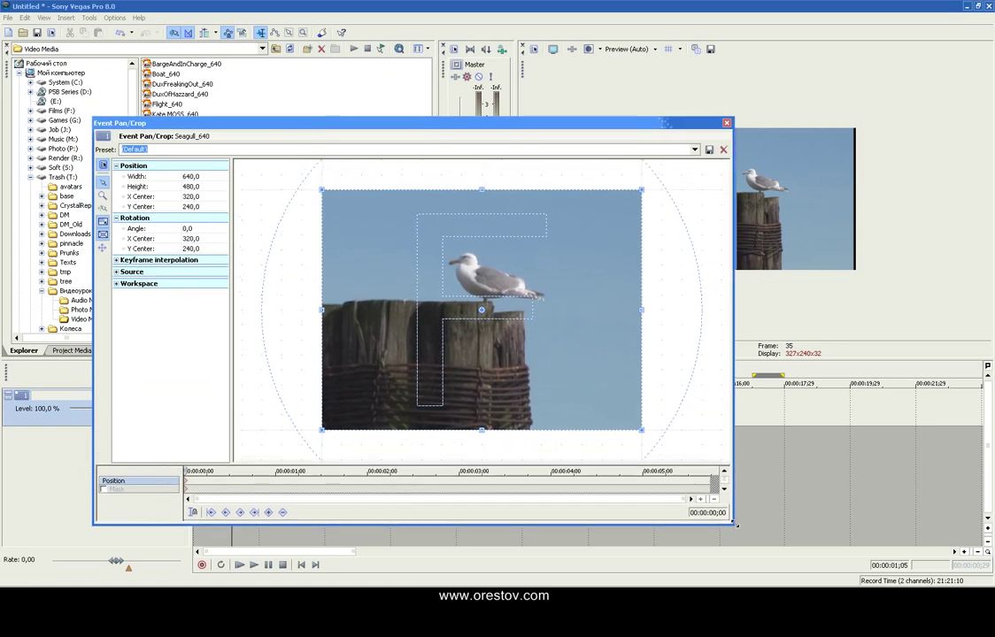
pyautogui.moveTo(486, 128); pyautogui.dragTo(546, 105)
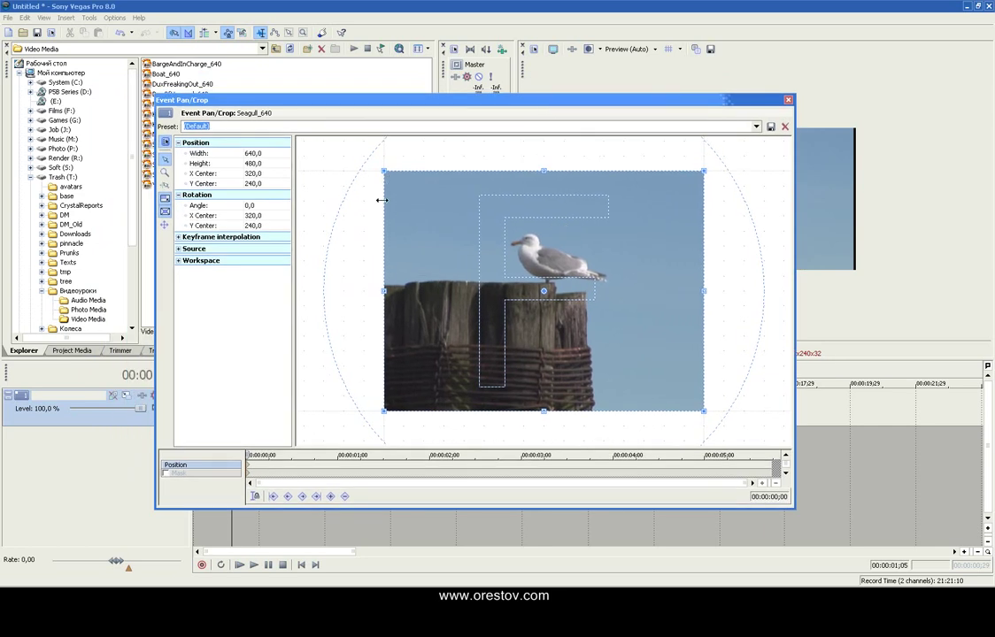
pyautogui.moveTo(611, 106); pyautogui.dragTo(551, 111)
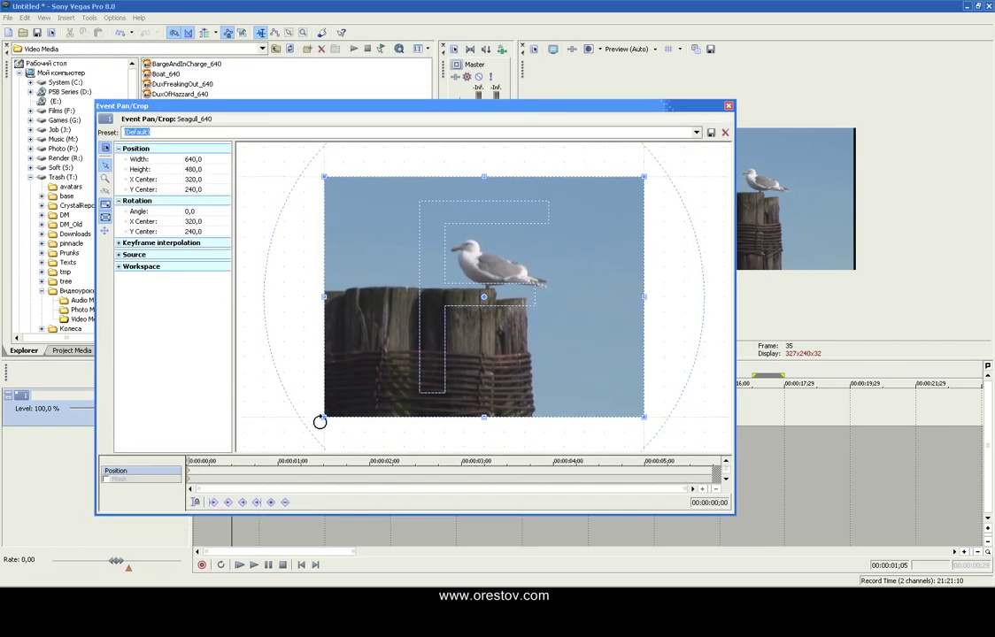
pyautogui.moveTo(323, 418); pyautogui.dragTo(339, 398)
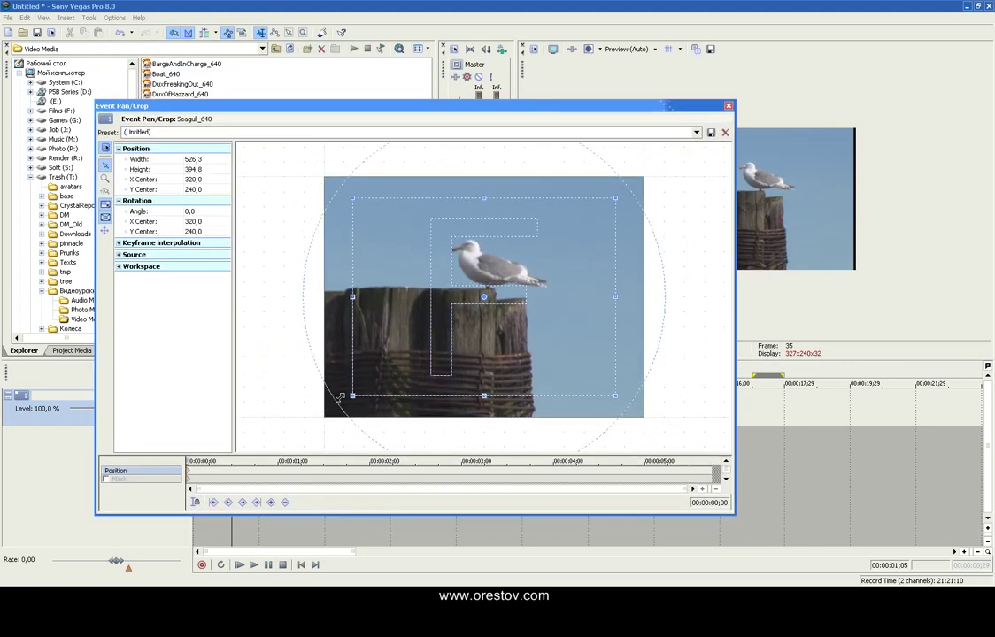
pyautogui.moveTo(566, 106); pyautogui.dragTo(486, 106)
pyautogui.moveTo(253, 406); pyautogui.dragTo(294, 344)
pyautogui.moveTo(362, 330); pyautogui.dragTo(375, 304)
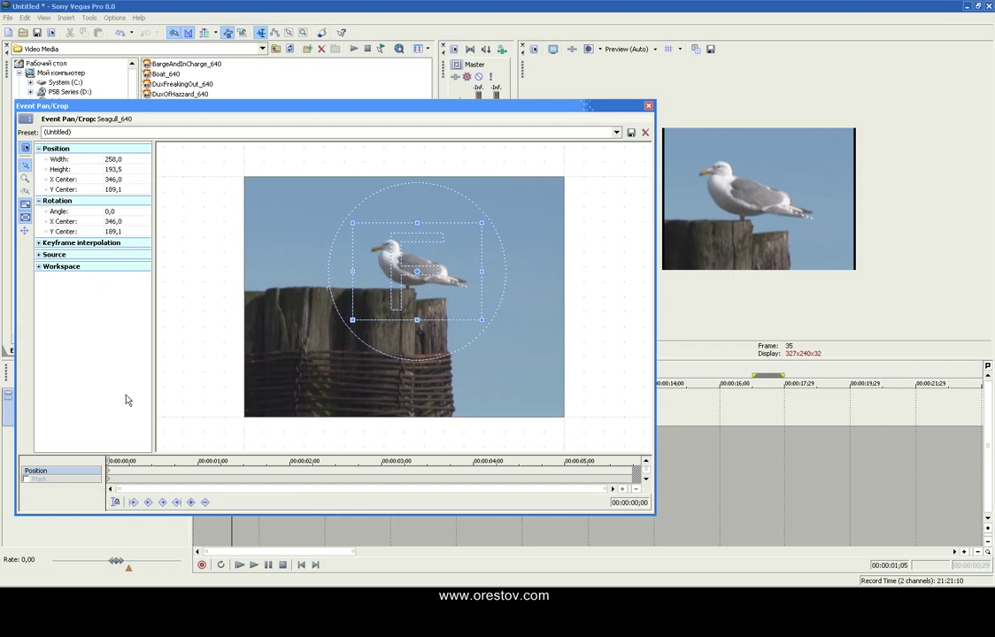
pyautogui.click(648, 107)
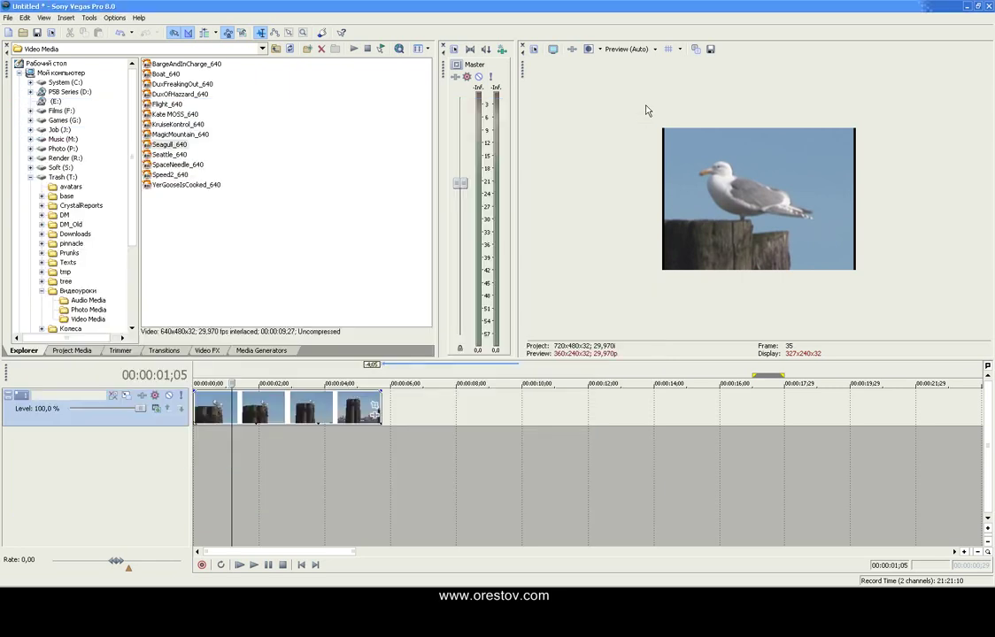
# Play back the cropped clip and return the playhead to the start.
pyautogui.click(240, 565)
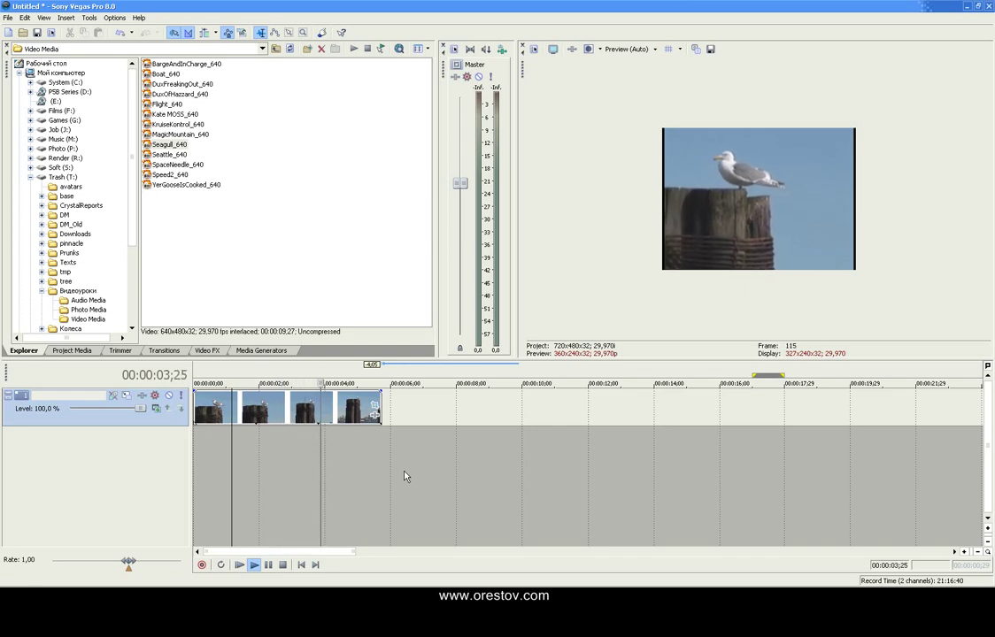
pyautogui.click(283, 565)
pyautogui.press('space')
pyautogui.moveTo(288, 383); pyautogui.dragTo(194, 383)
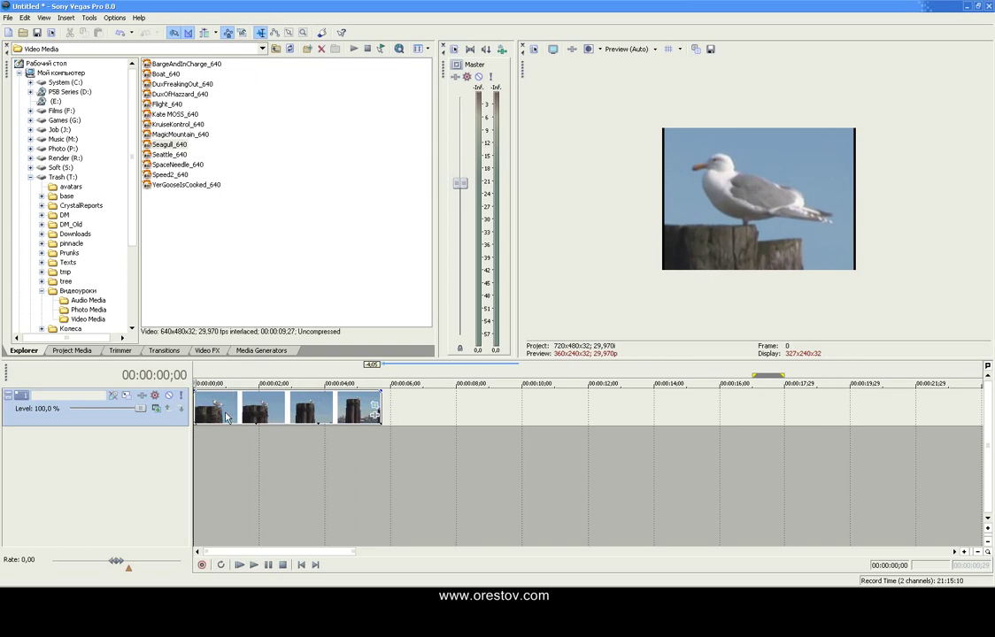
# Restore the seagull clip's crop to the full frame and play the clip back.
pyautogui.click(376, 407)
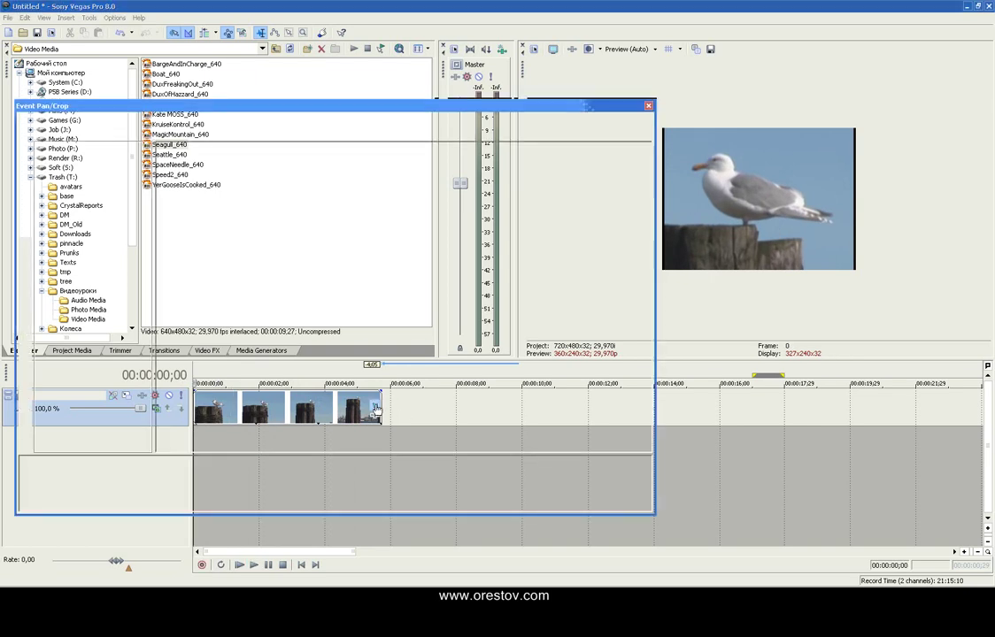
pyautogui.rightClick(371, 275)
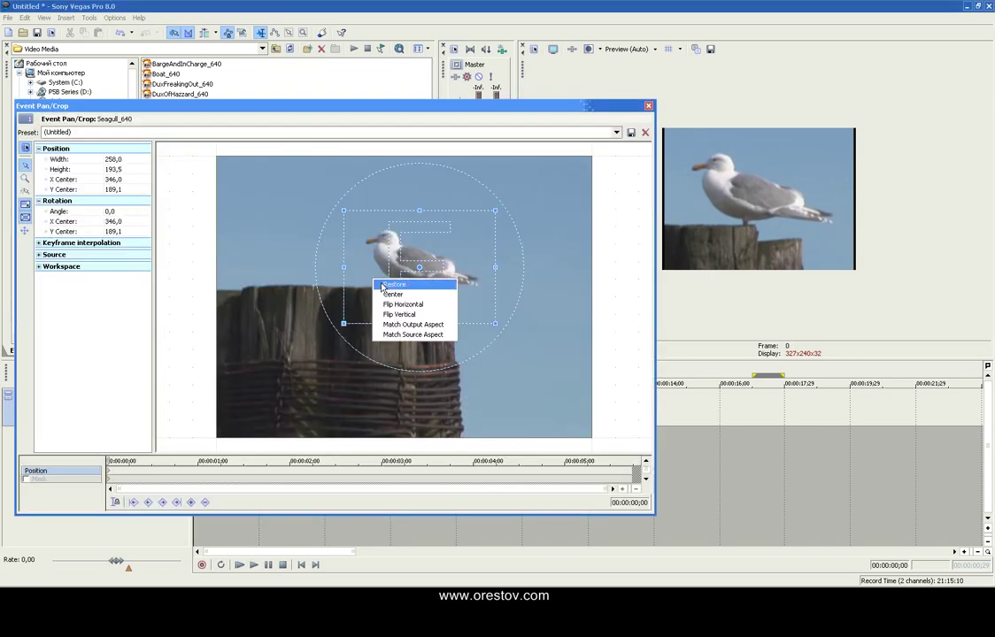
pyautogui.click(390, 285)
pyautogui.click(647, 106)
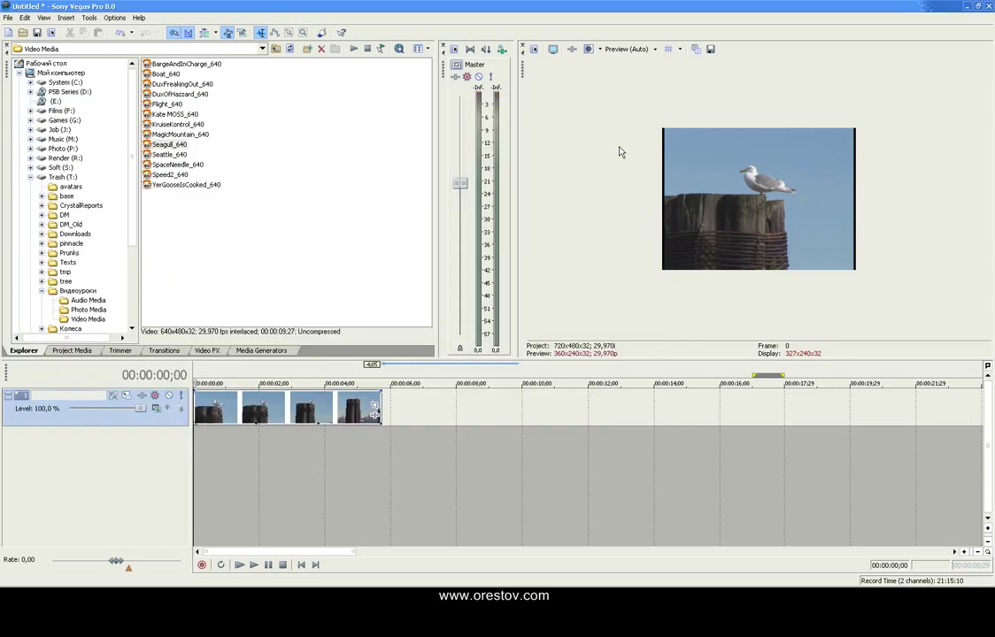
pyautogui.click(240, 569)
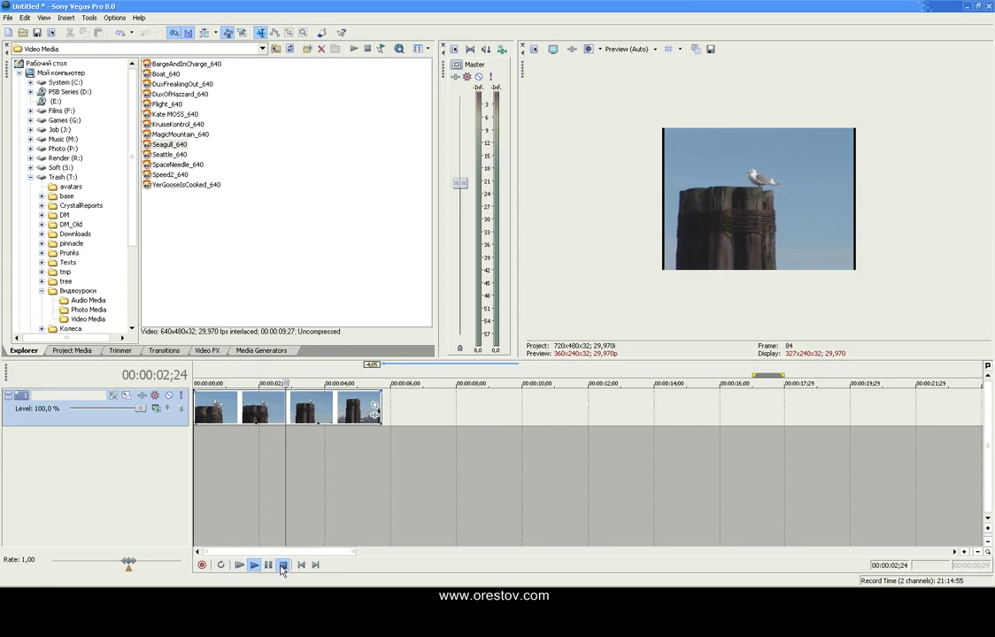
pyautogui.click(283, 565)
# Add a pan/crop keyframe at 00:00:05;21 framing the seagull at about 195.8 × 146.8, centred at X 312.9 and Y 101.7.
pyautogui.click(373, 406)
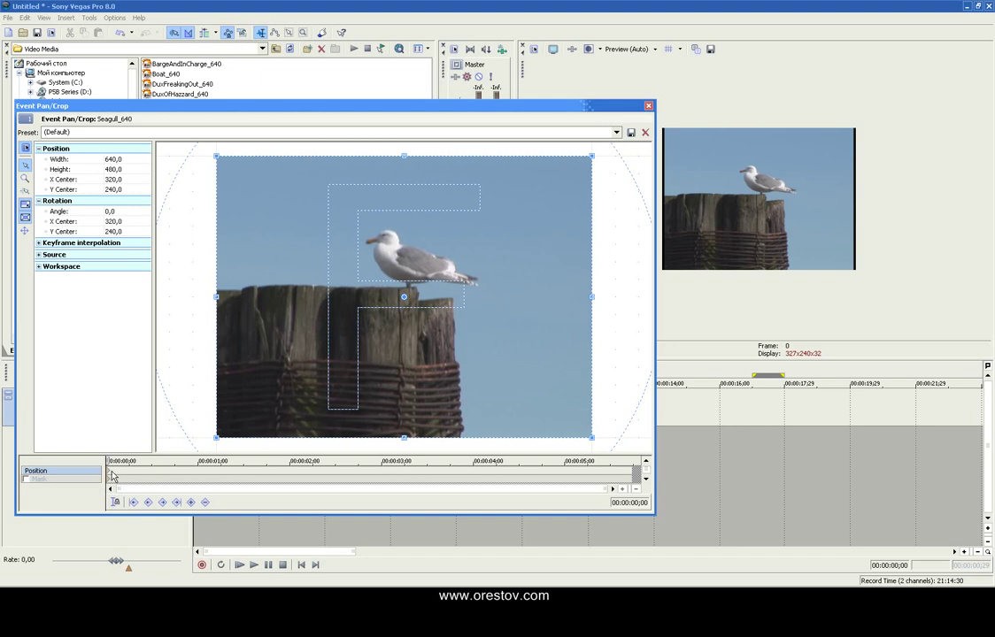
pyautogui.moveTo(235, 114); pyautogui.dragTo(284, 62)
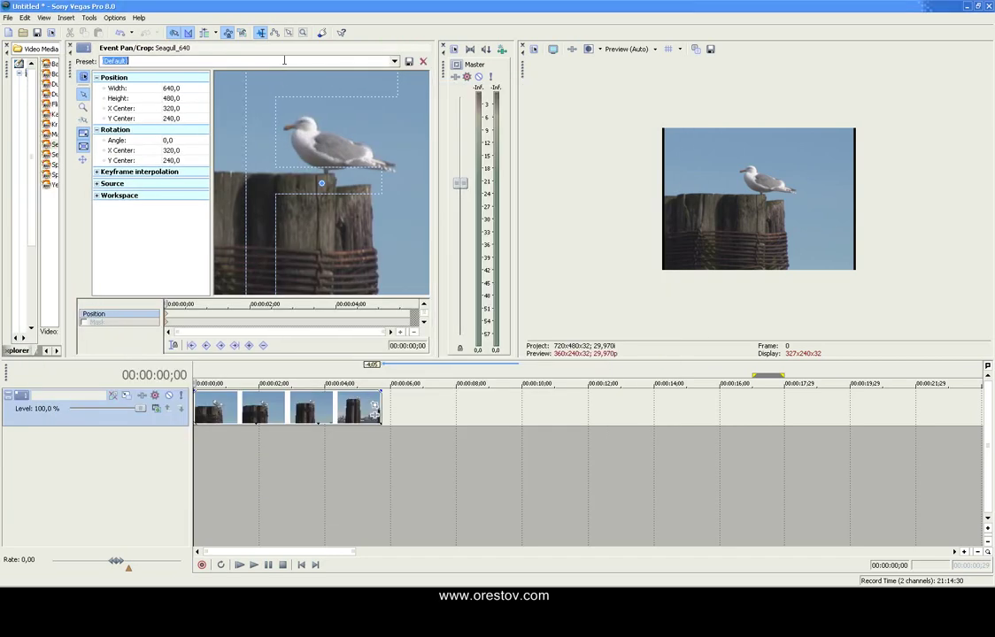
pyautogui.moveTo(71, 70); pyautogui.dragTo(197, 78)
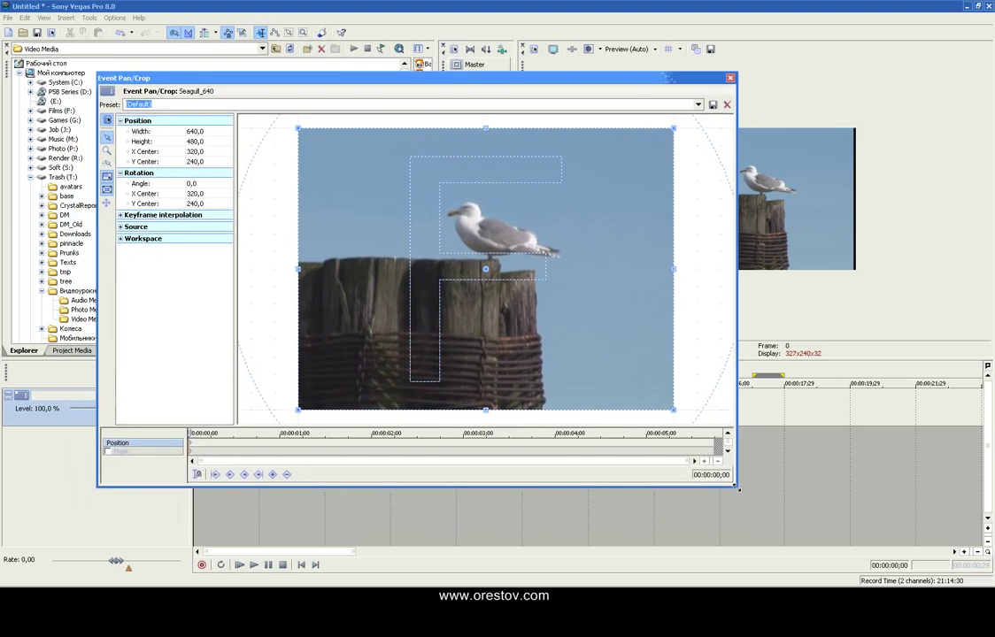
pyautogui.moveTo(737, 487); pyautogui.dragTo(759, 522)
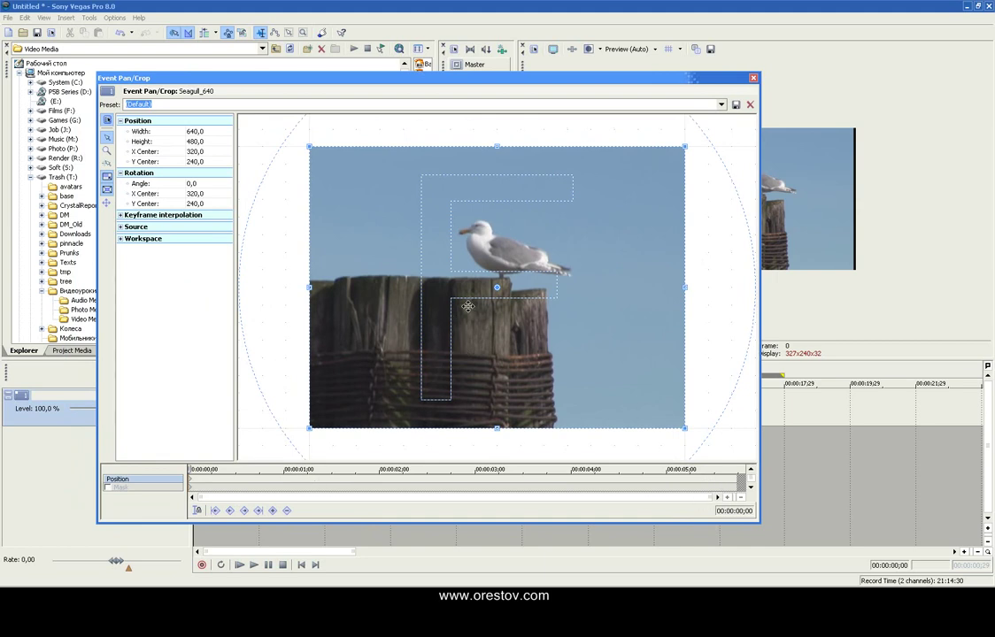
pyautogui.click(189, 483)
pyautogui.click(737, 482)
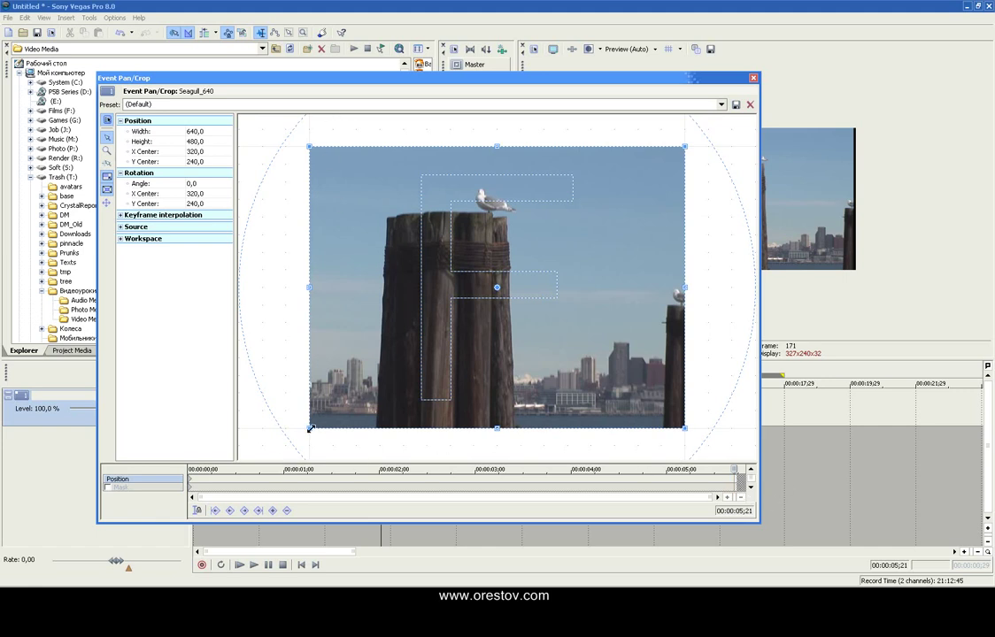
pyautogui.moveTo(310, 428); pyautogui.dragTo(371, 331)
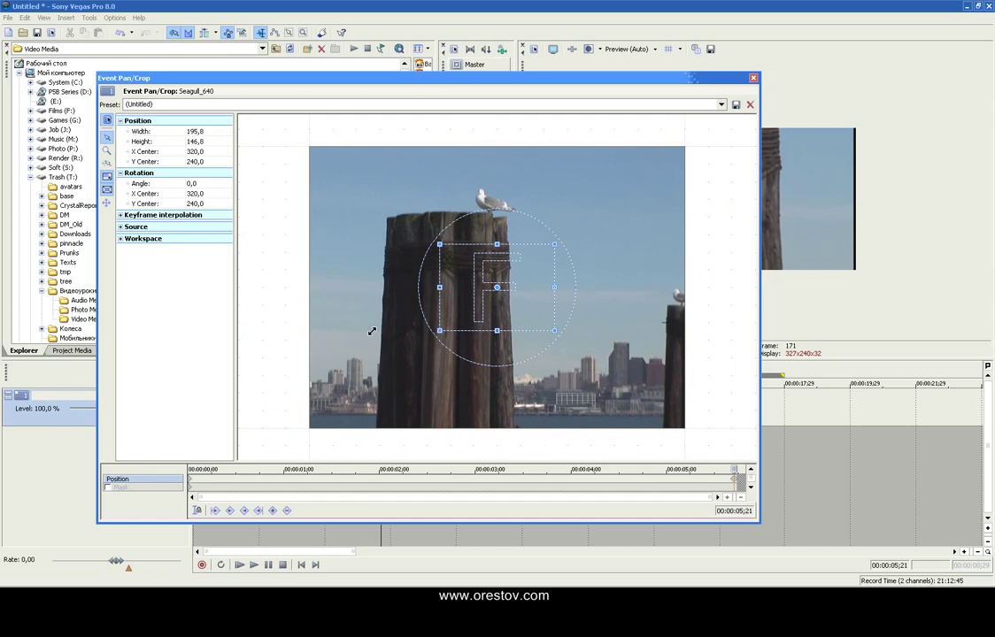
pyautogui.moveTo(534, 316); pyautogui.dragTo(525, 235)
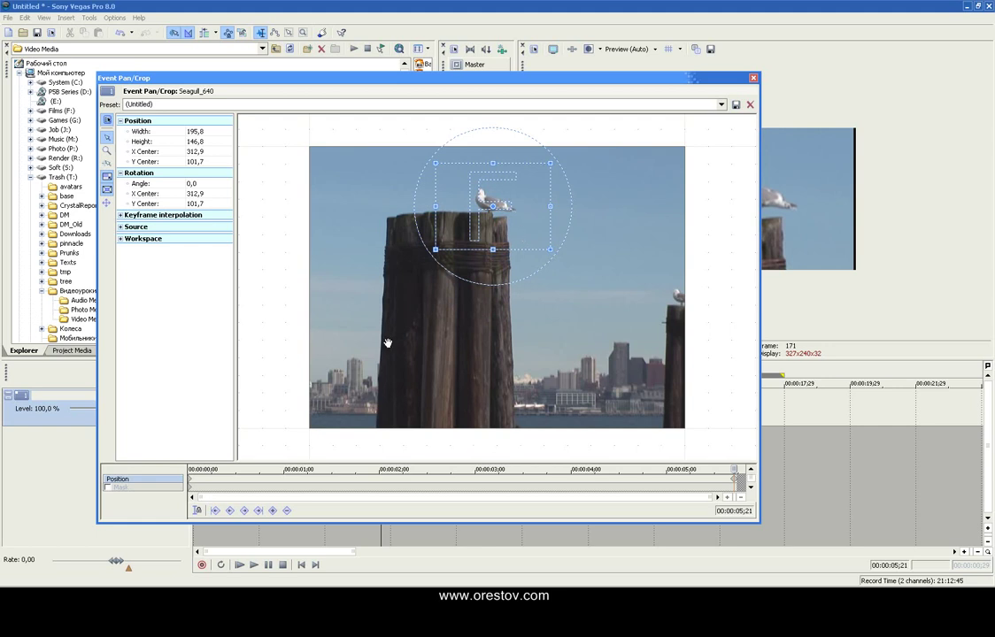
# Compare the framing at the start and end pan/crop keyframes, close the crop settings, and play back the timeline.
pyautogui.click(190, 482)
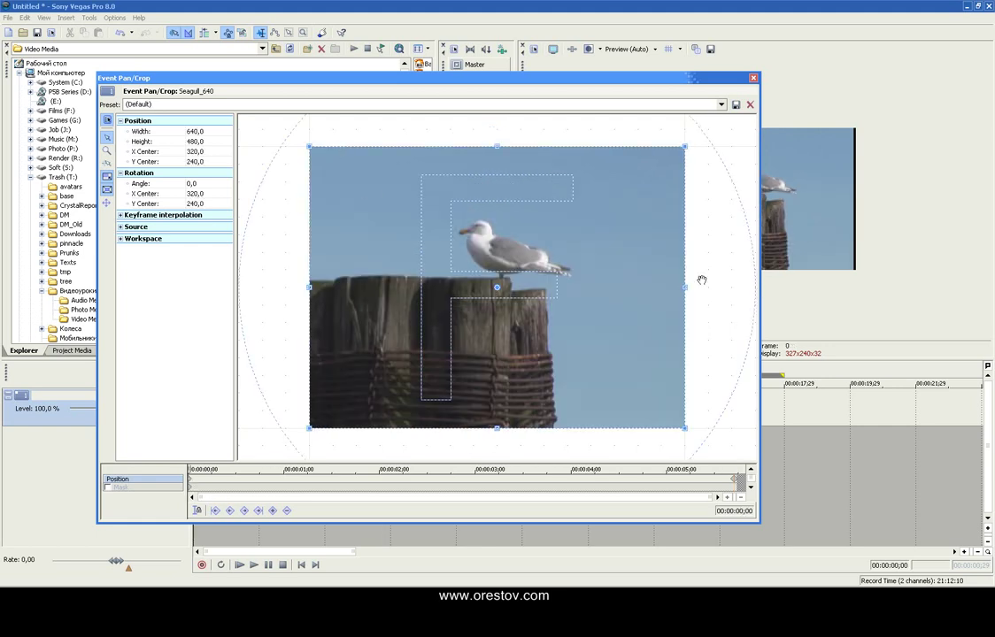
pyautogui.moveTo(627, 82); pyautogui.dragTo(550, 82)
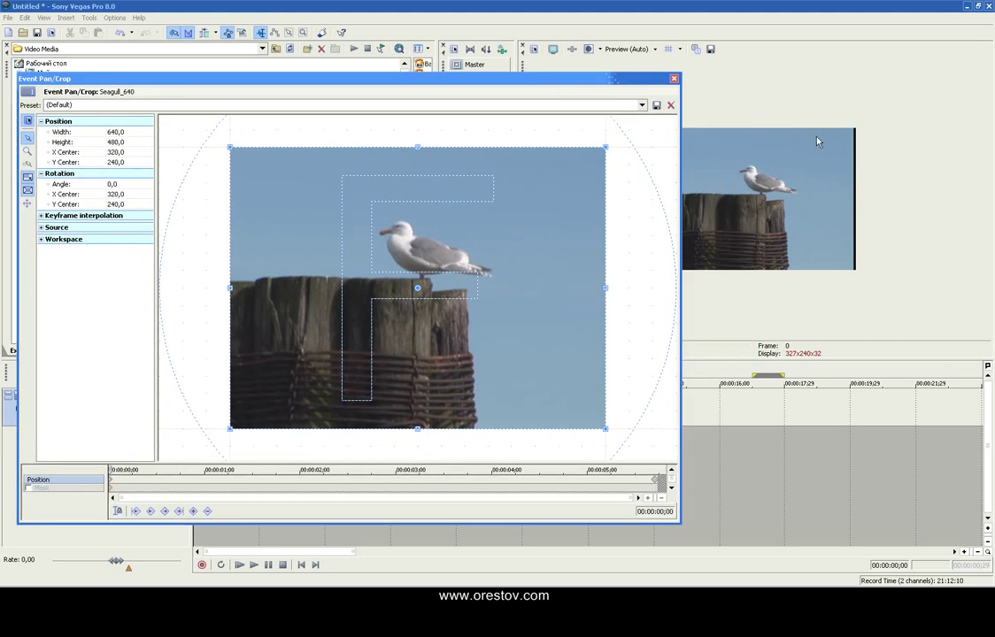
pyautogui.click(656, 483)
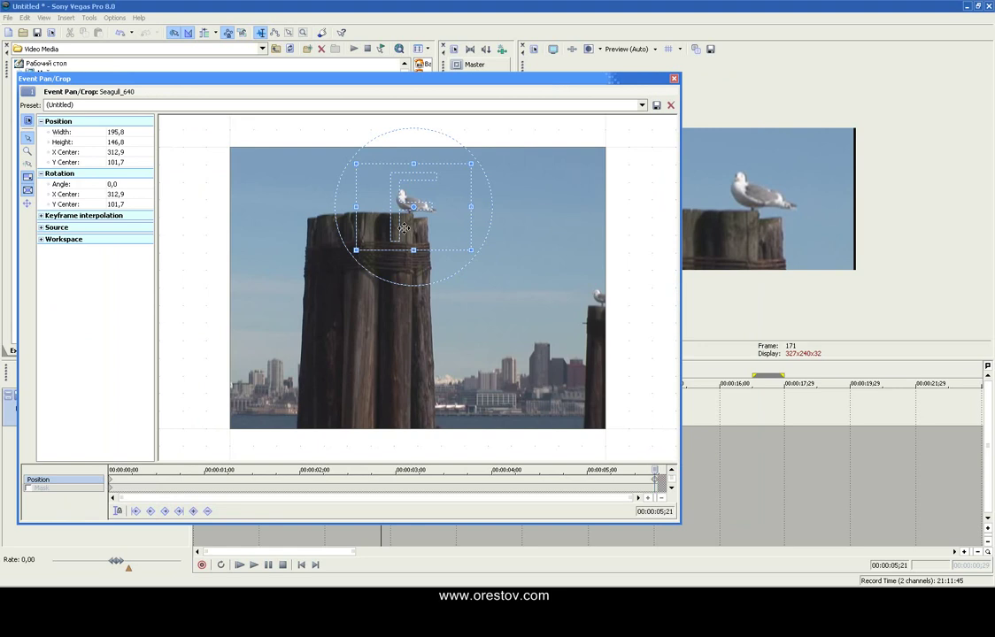
pyautogui.click(673, 80)
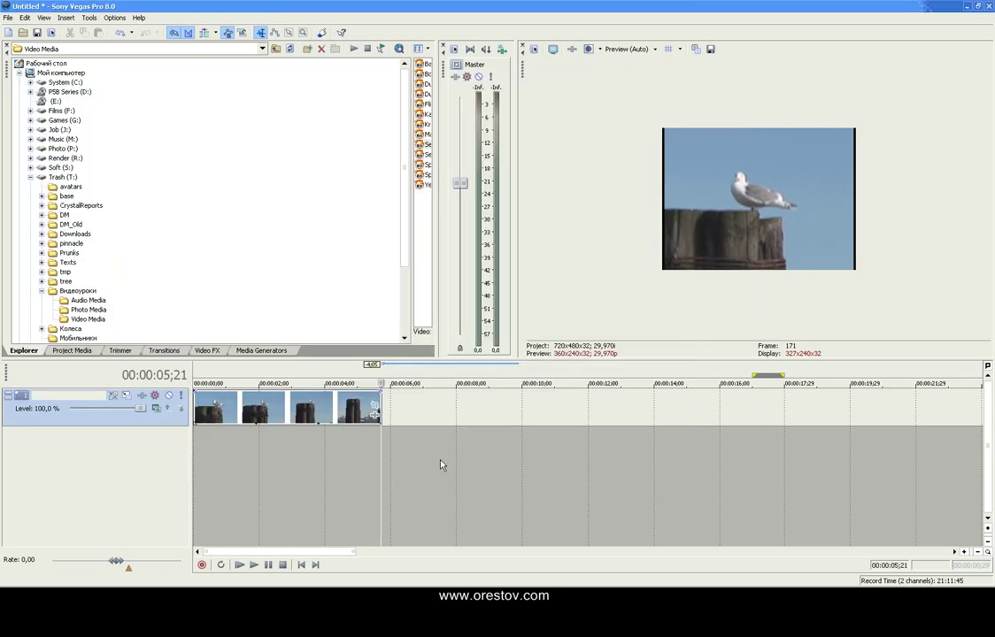
pyautogui.click(253, 565)
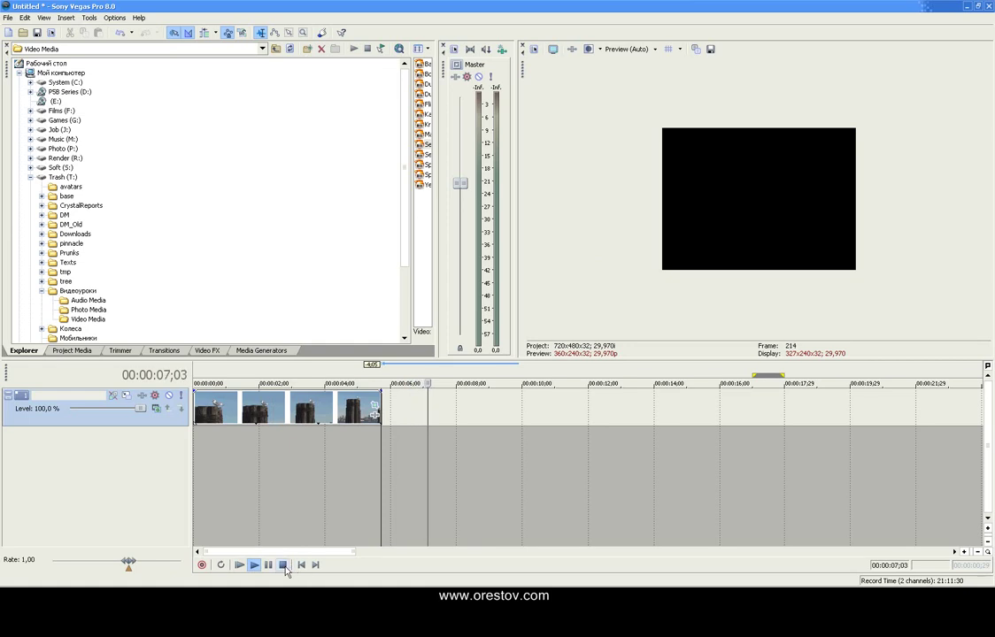
pyautogui.click(283, 565)
# Enlarge the crop frame at the seagull clip's end keyframe to about 219.9 × 164.9 and play it back, returning the playhead to the start.
pyautogui.click(373, 406)
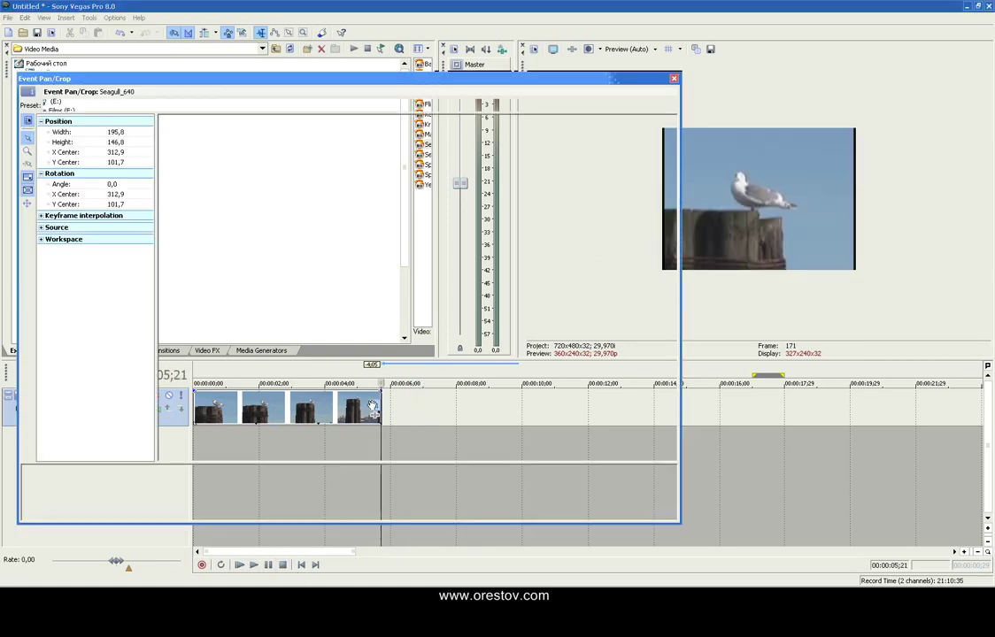
pyautogui.moveTo(476, 246); pyautogui.dragTo(486, 252)
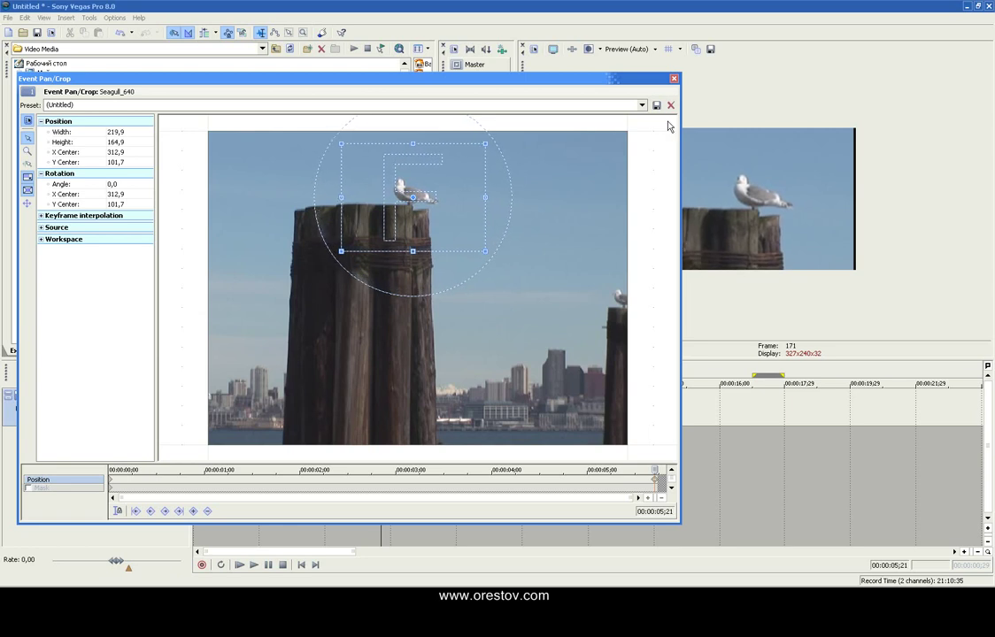
pyautogui.click(674, 80)
pyautogui.click(251, 565)
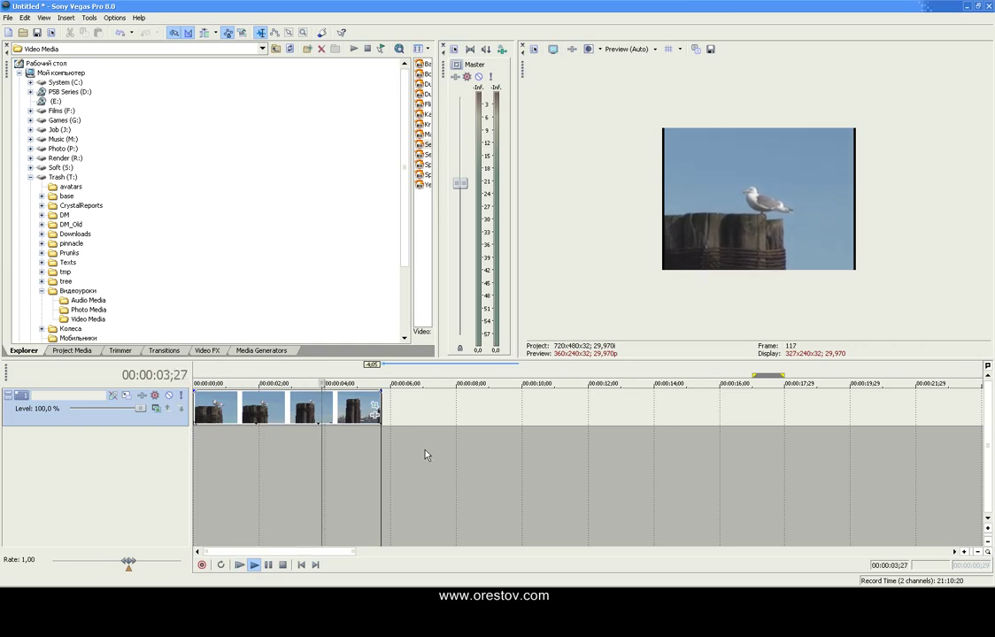
pyautogui.click(283, 564)
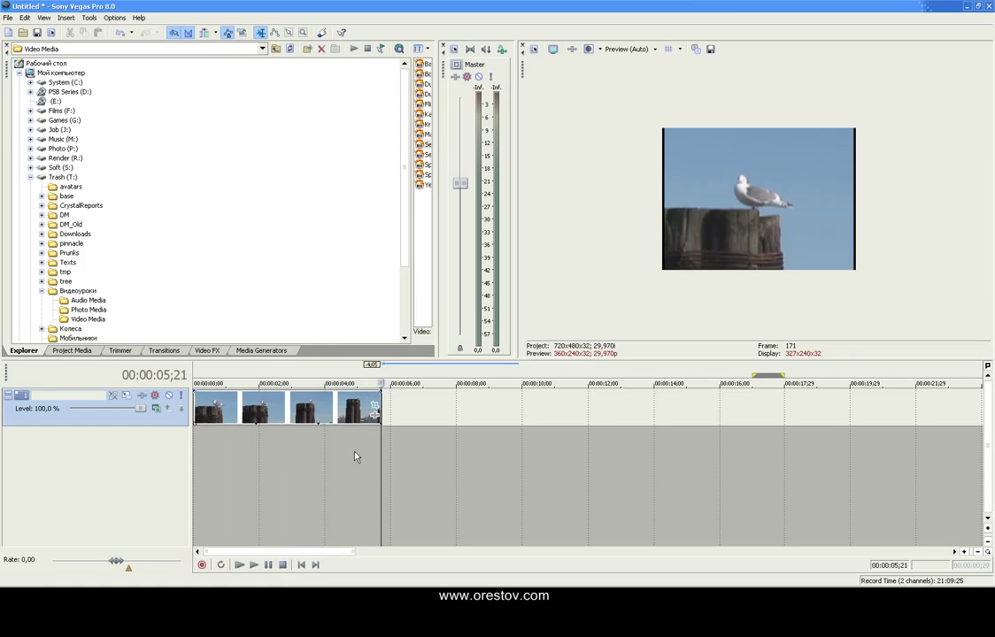
pyautogui.moveTo(372, 384); pyautogui.dragTo(194, 384)
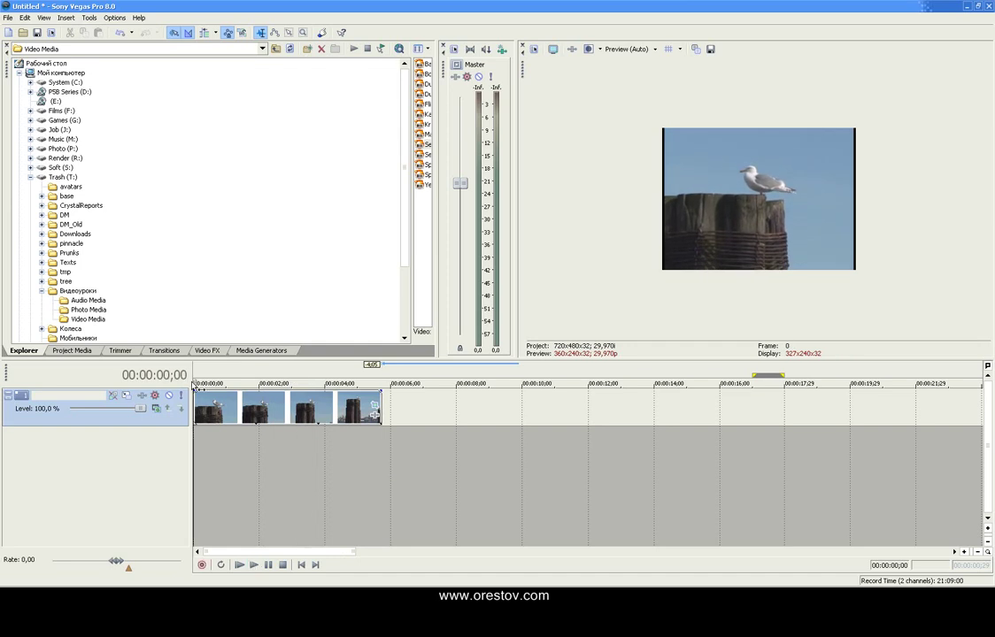
# Widen the media file list beside the folder tree and delete the seagull clip from the timeline.
pyautogui.moveTo(410, 224); pyautogui.dragTo(167, 226)
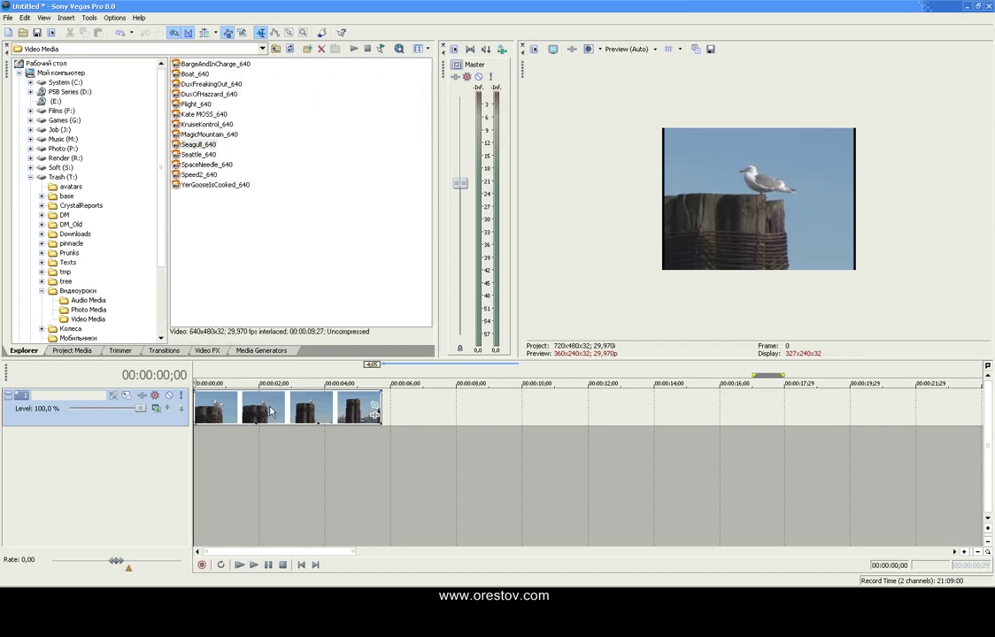
pyautogui.click(271, 411)
pyautogui.press('Delete')
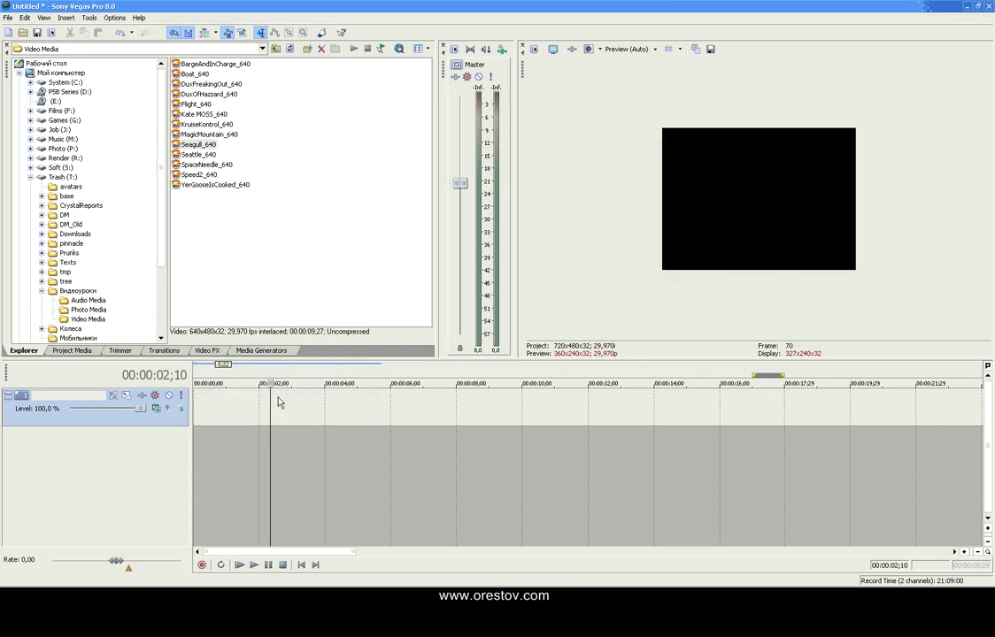
# Place the PinkFlower and YellowFlower stills from the Photo Media folder back to back from the timeline start and briefly play them.
pyautogui.click(88, 309)
pyautogui.moveTo(196, 66); pyautogui.dragTo(205, 400)
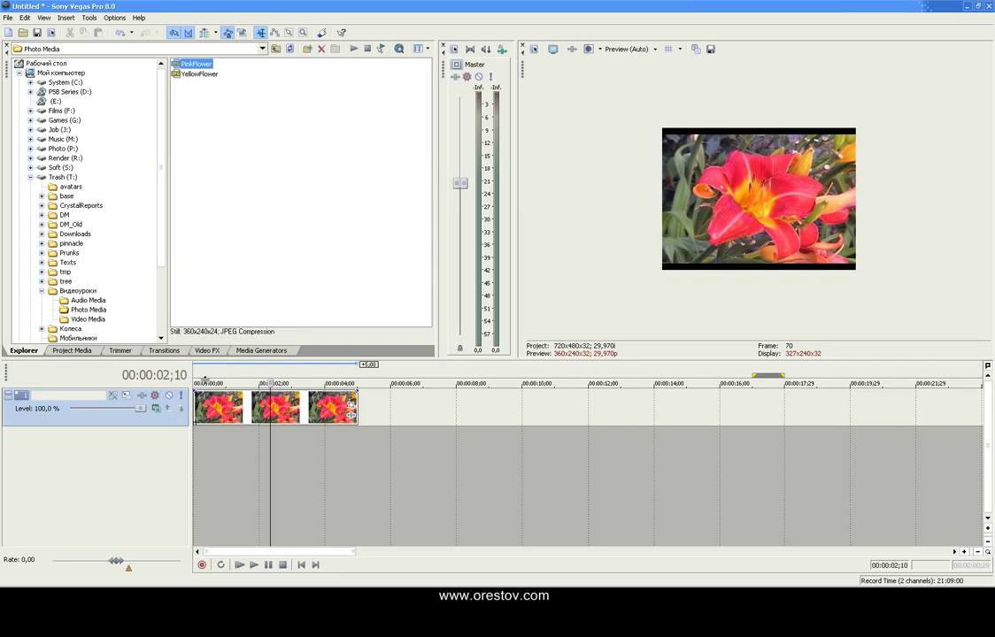
pyautogui.moveTo(202, 78); pyautogui.dragTo(362, 416)
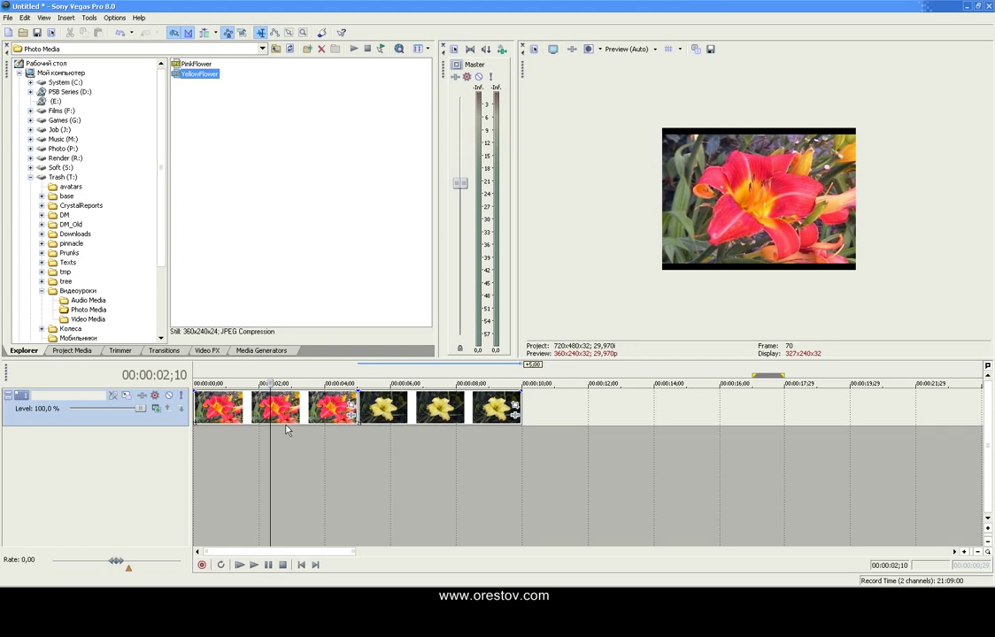
pyautogui.click(239, 565)
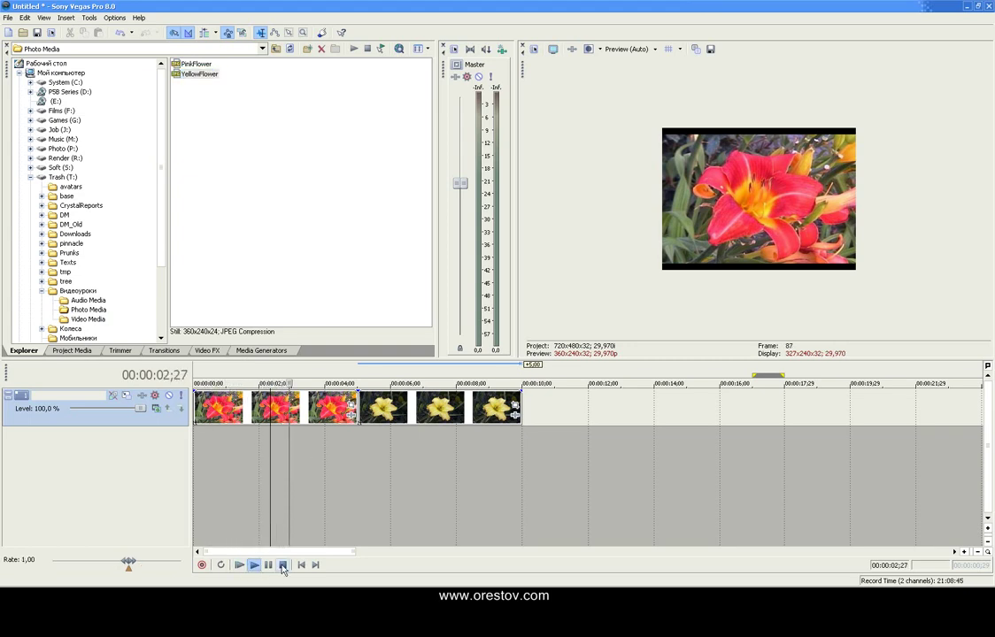
pyautogui.click(282, 565)
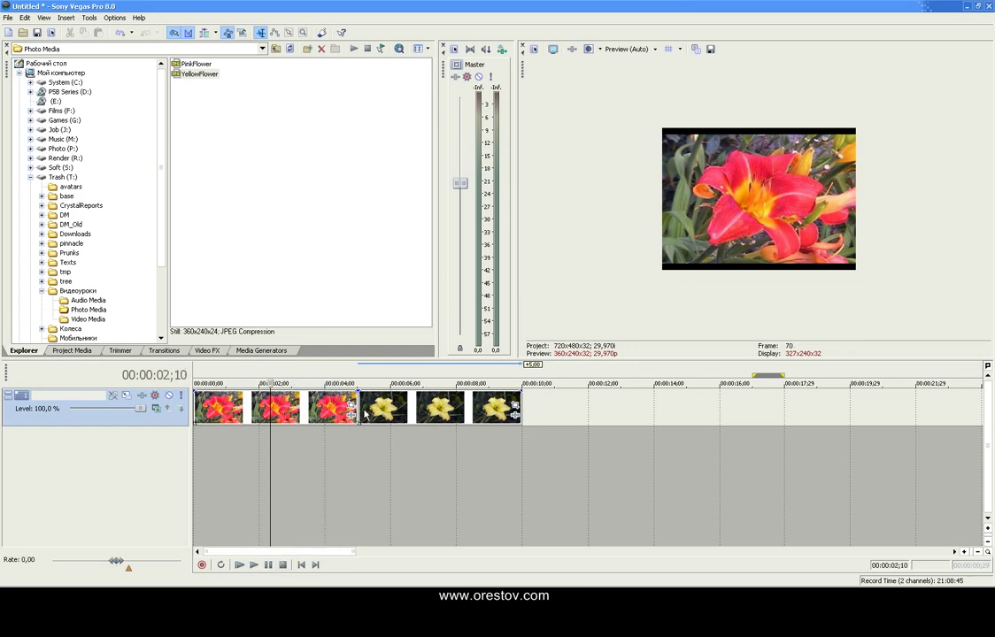
# Shorten the PinkFlower still to about 00:00:03;01 and YellowFlower to about 00:00:03;10 with no gap between them, and play back the sequence.
pyautogui.moveTo(357, 407); pyautogui.dragTo(288, 407)
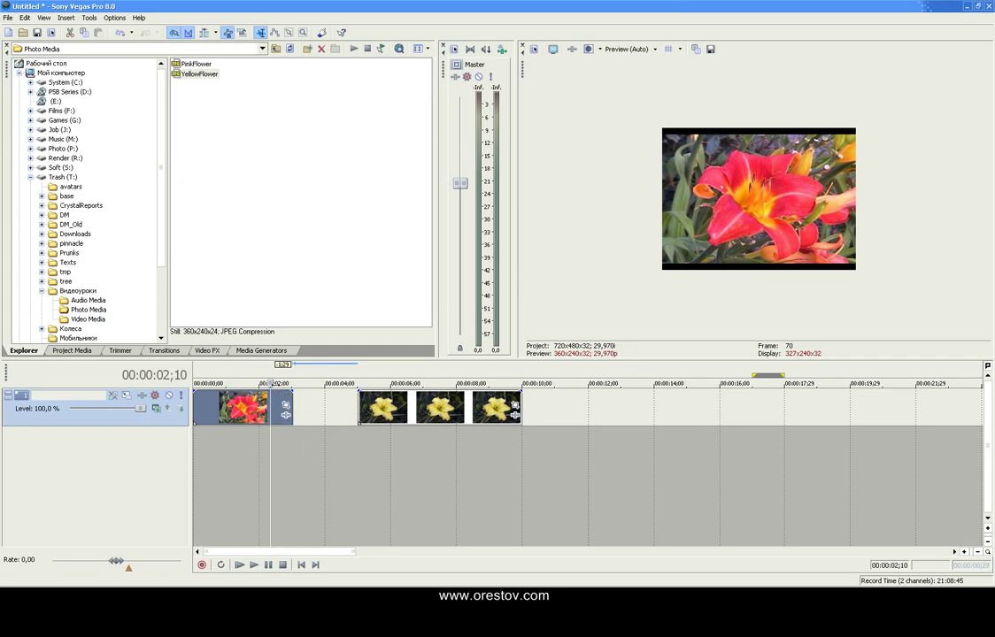
pyautogui.moveTo(518, 411); pyautogui.dragTo(403, 416)
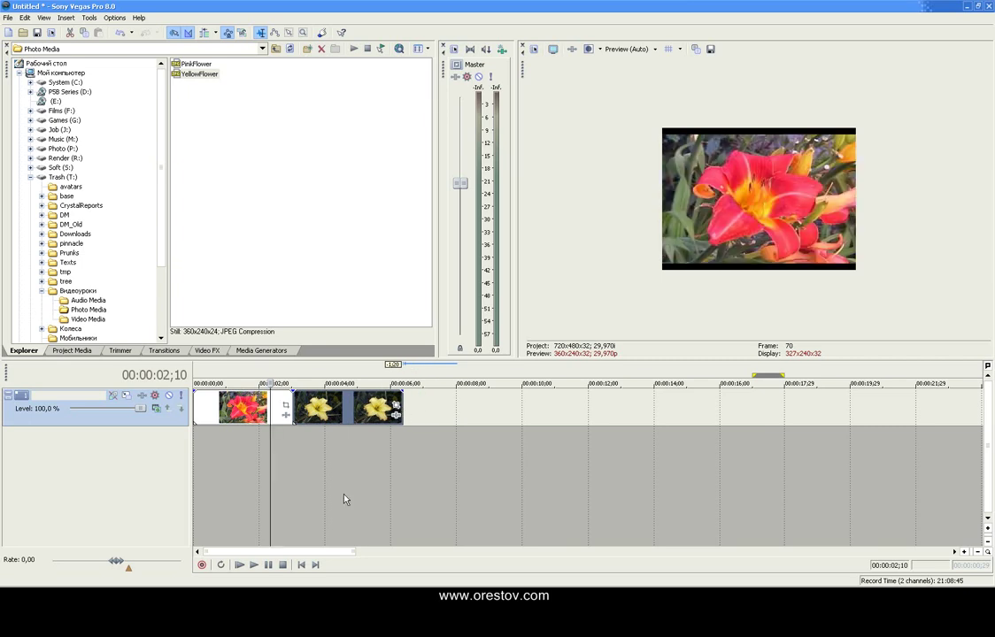
pyautogui.click(239, 565)
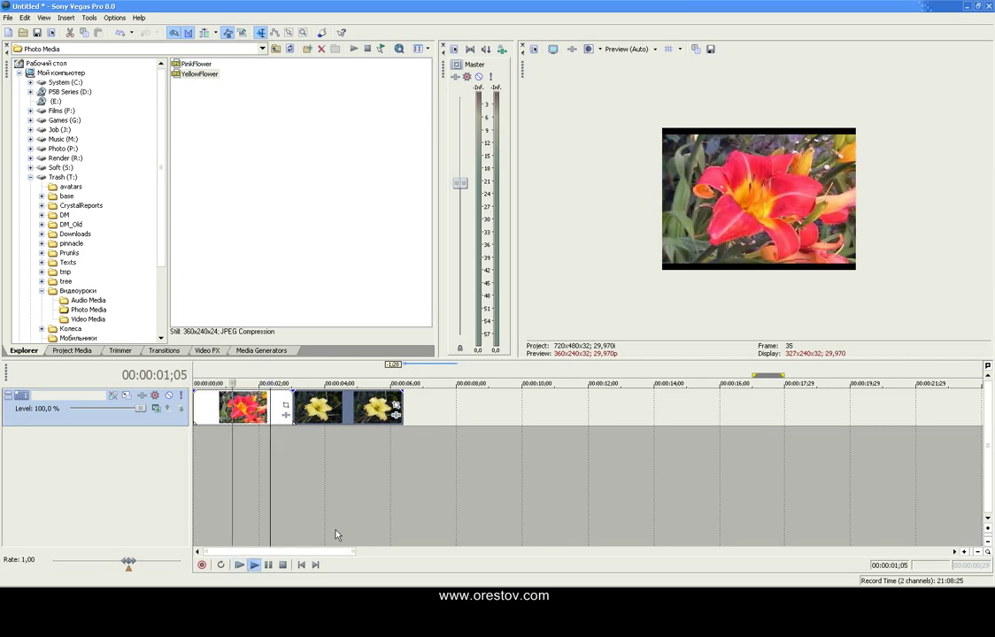
pyautogui.click(283, 565)
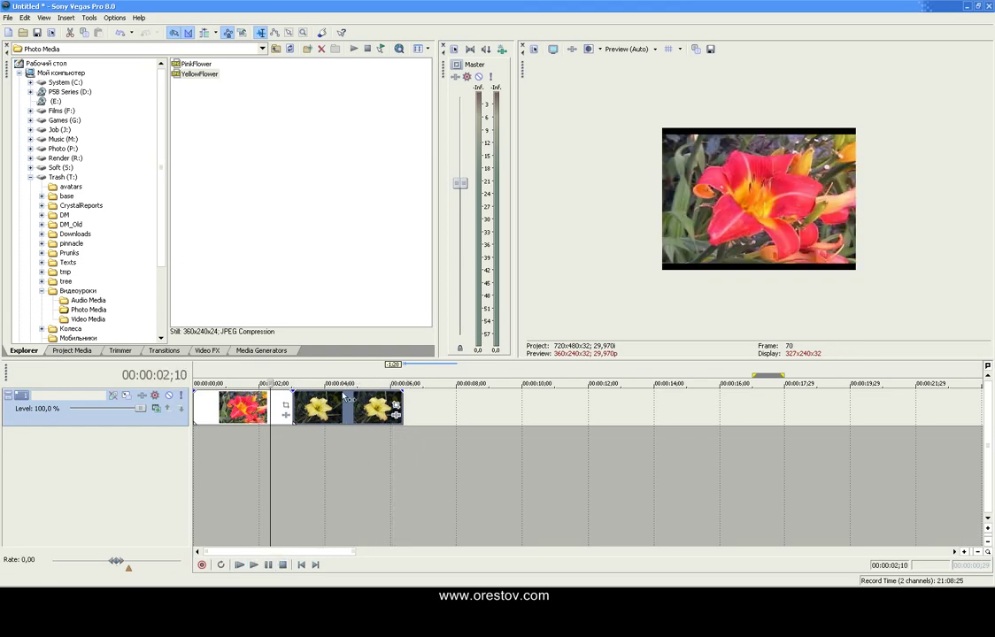
# Preview AcousticGuitar from the Audio Media folder and add it to a new audio track below the stills.
pyautogui.click(87, 301)
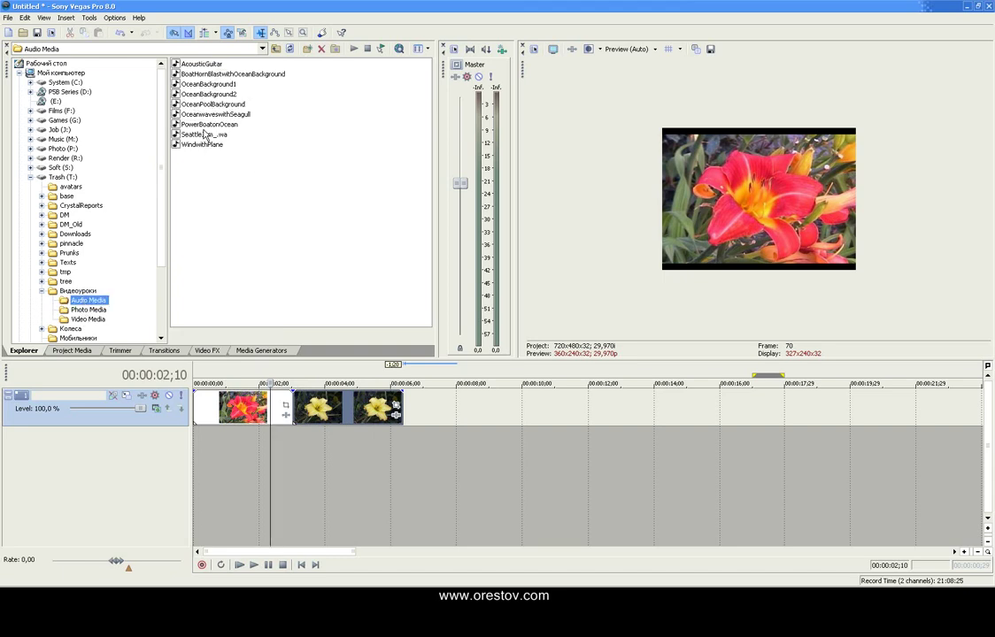
pyautogui.click(209, 65)
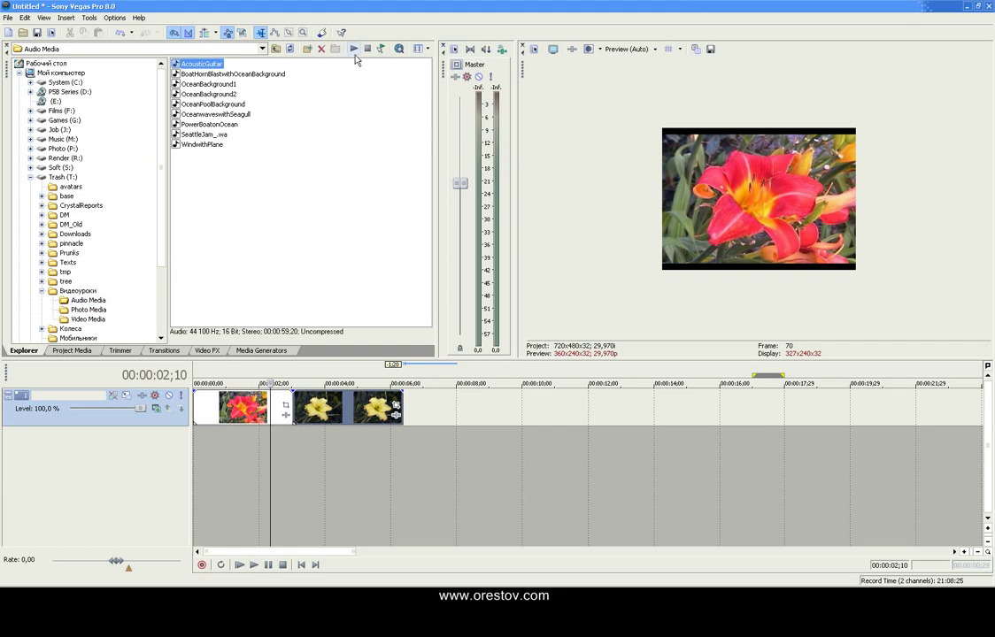
pyautogui.click(199, 66)
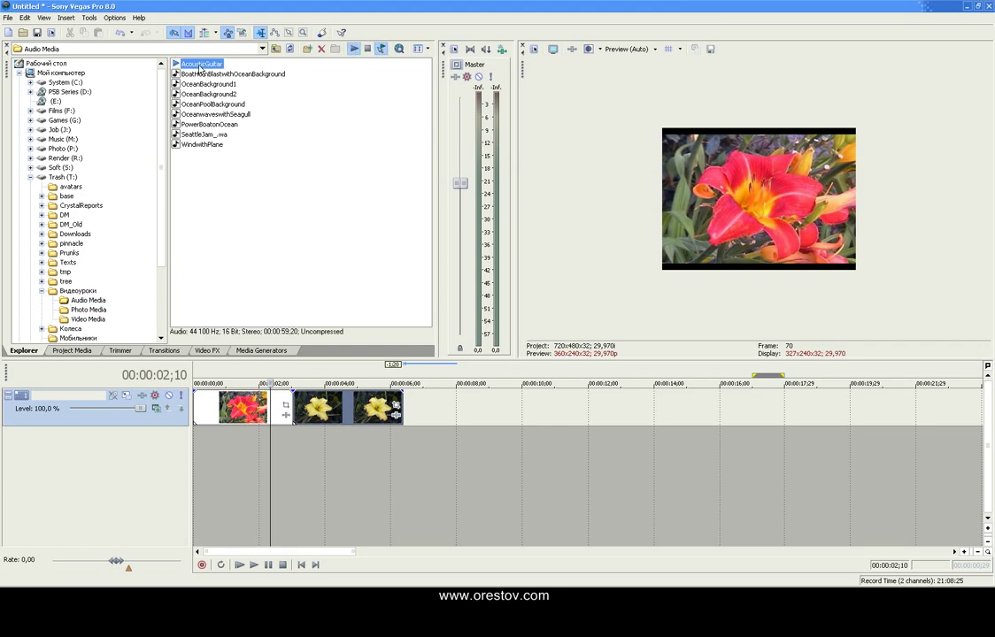
pyautogui.click(200, 66)
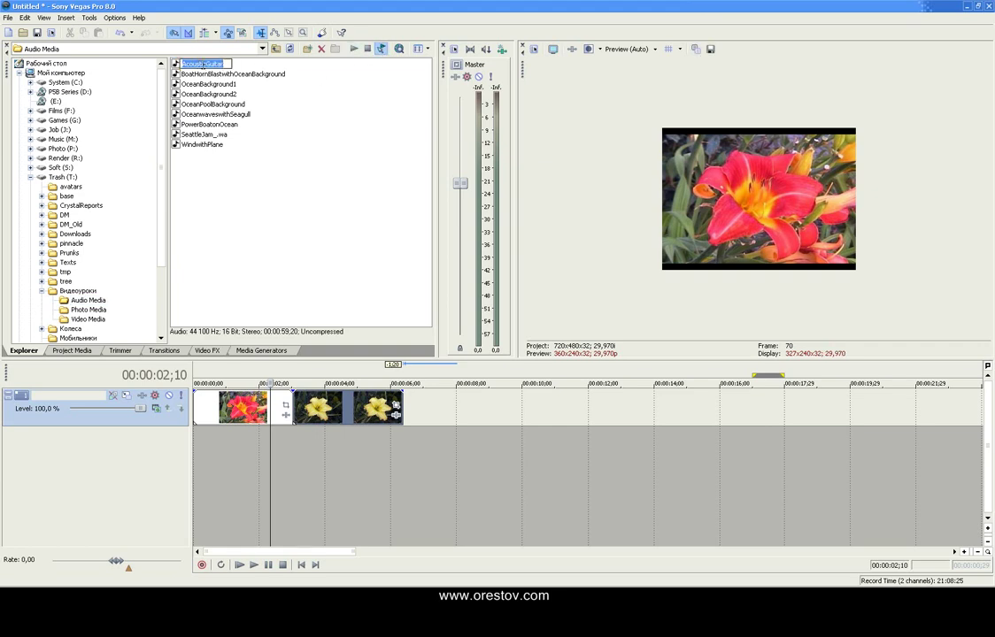
pyautogui.click(218, 76)
pyautogui.click(201, 65)
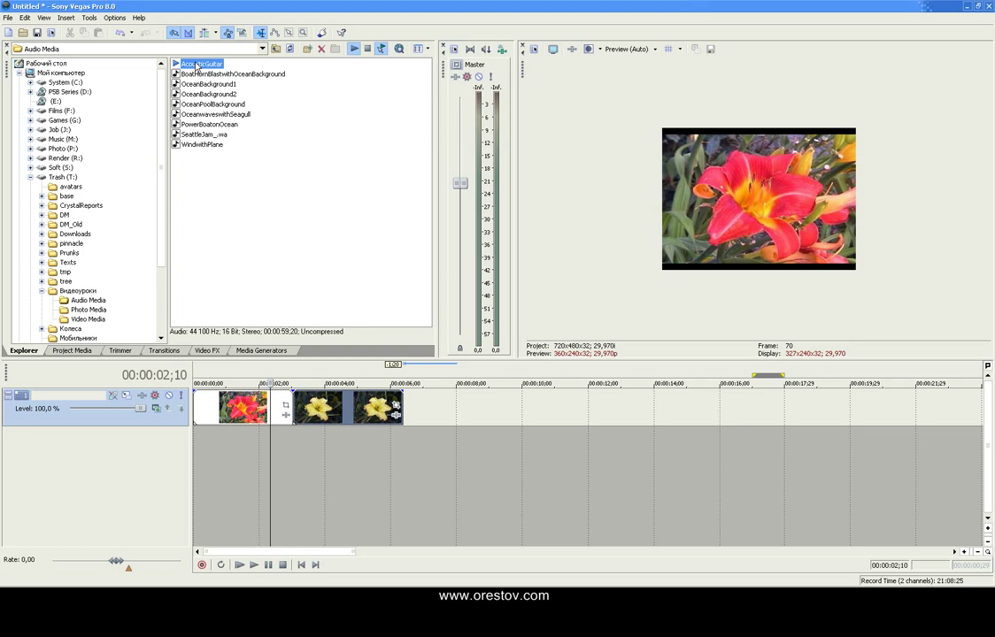
pyautogui.moveTo(196, 66); pyautogui.dragTo(249, 469)
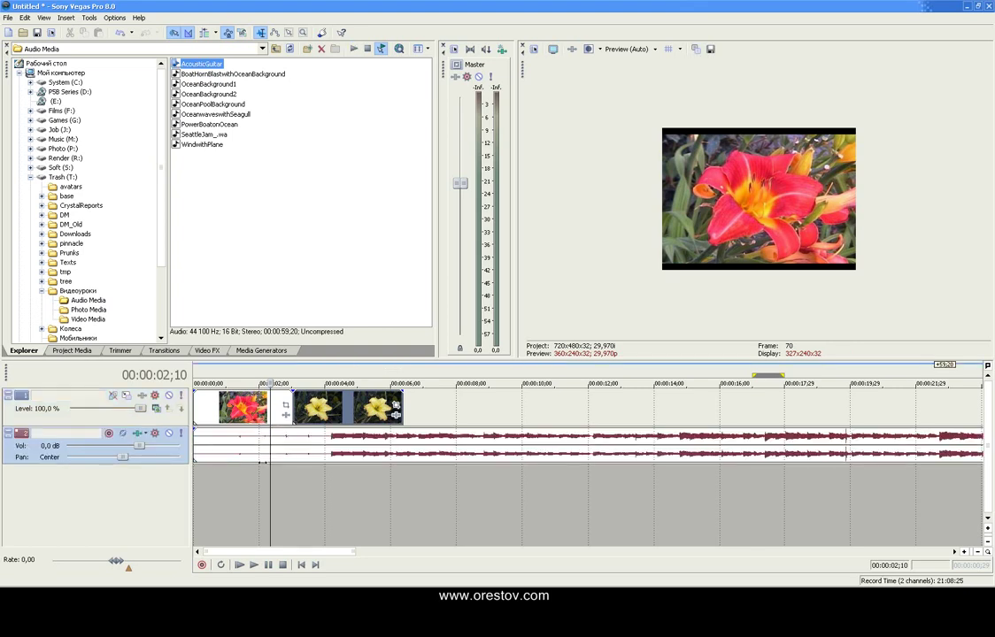
# Trim the silent intro off the guitar clip, move the clip to the timeline start, and play back the sequence.
pyautogui.moveTo(195, 445); pyautogui.dragTo(332, 446)
pyautogui.moveTo(402, 452); pyautogui.dragTo(267, 455)
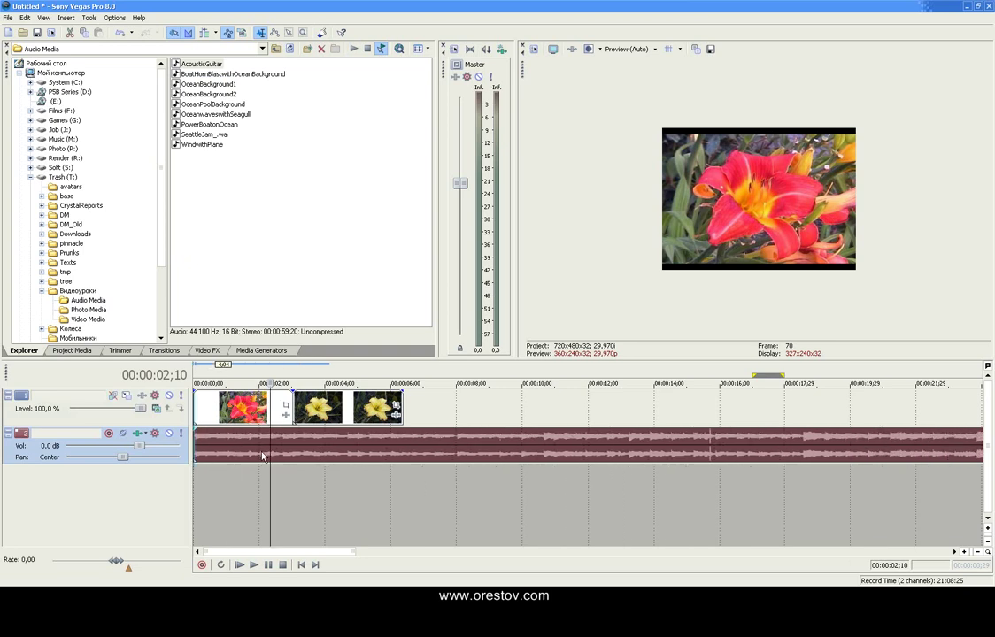
pyautogui.click(239, 565)
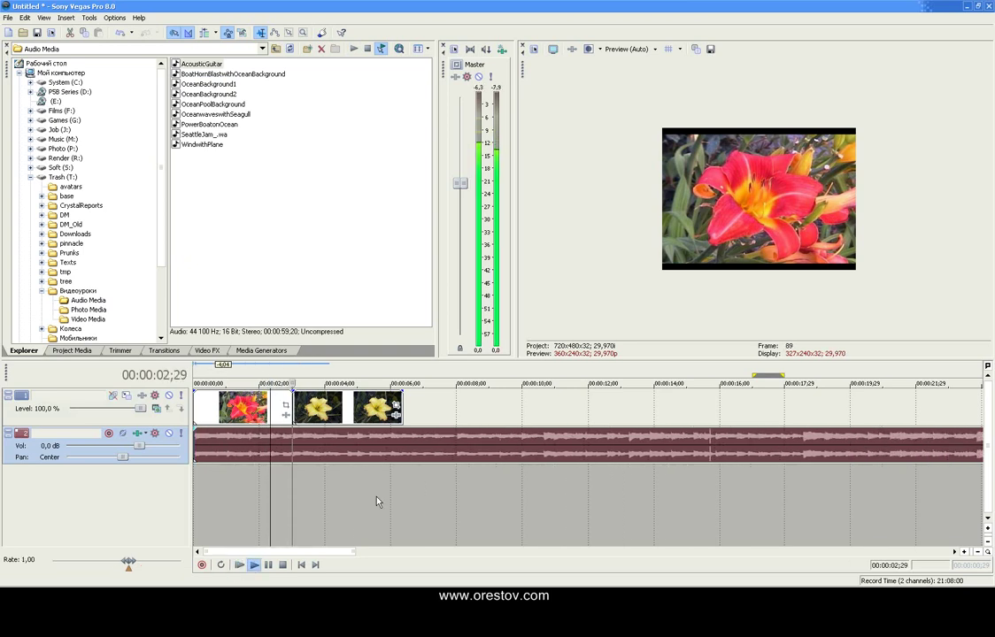
pyautogui.click(283, 564)
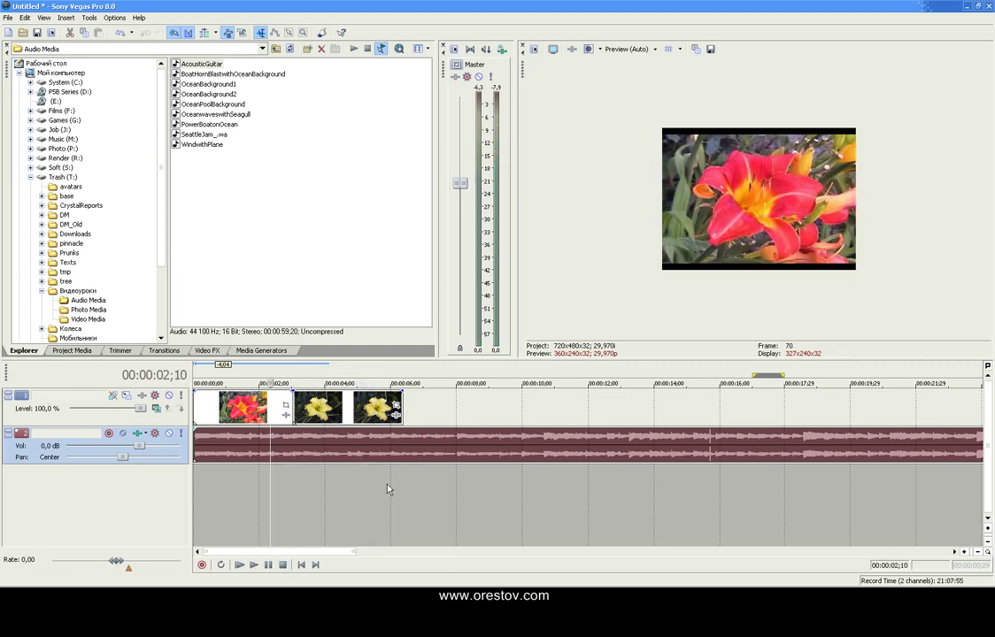
# Trim the end of the guitar clip to match the end of the YellowFlower still.
pyautogui.scroll(-3, 387, 481)
pyautogui.moveTo(802, 452); pyautogui.dragTo(263, 451)
pyautogui.scroll(3, 296, 470)
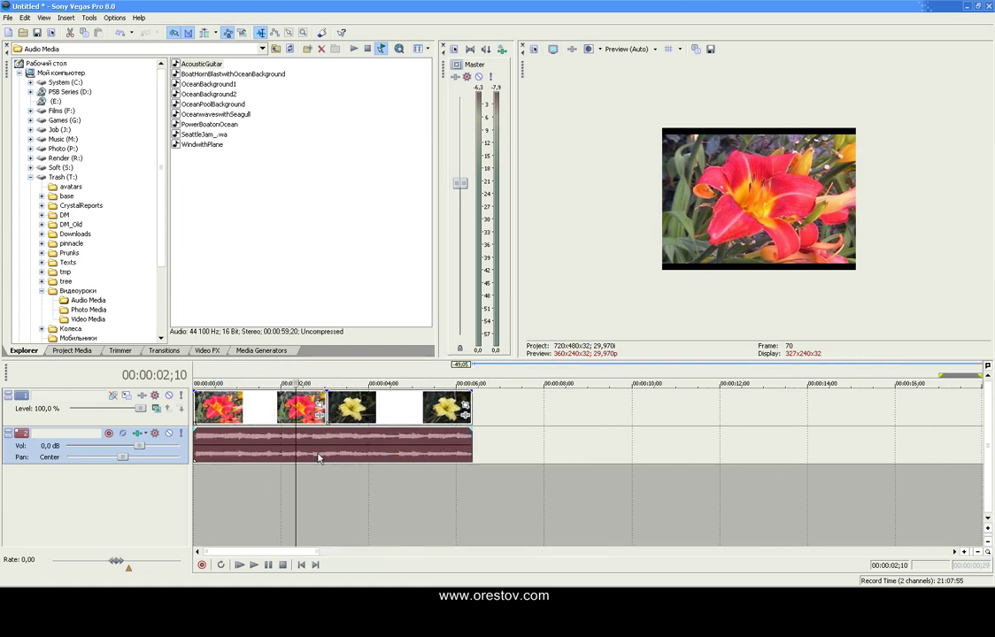
# Add a pan/crop keyframe at 00:00:03;01 on PinkFlower with a frame of about 280.3 × 186.9 rotated about -2.5°, and expand all crop property groups.
pyautogui.click(318, 396)
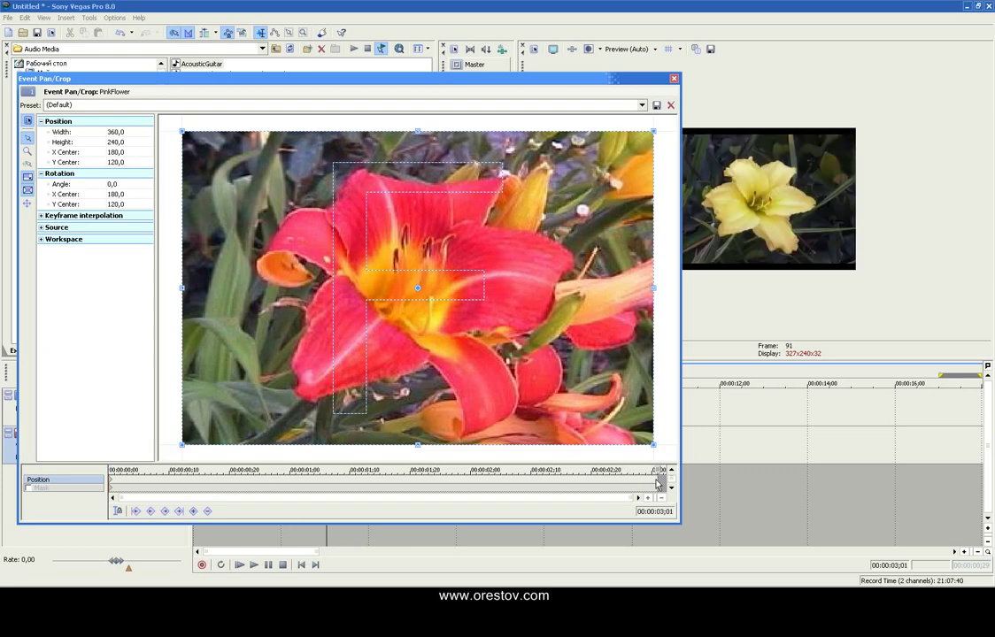
pyautogui.moveTo(180, 445); pyautogui.dragTo(232, 418)
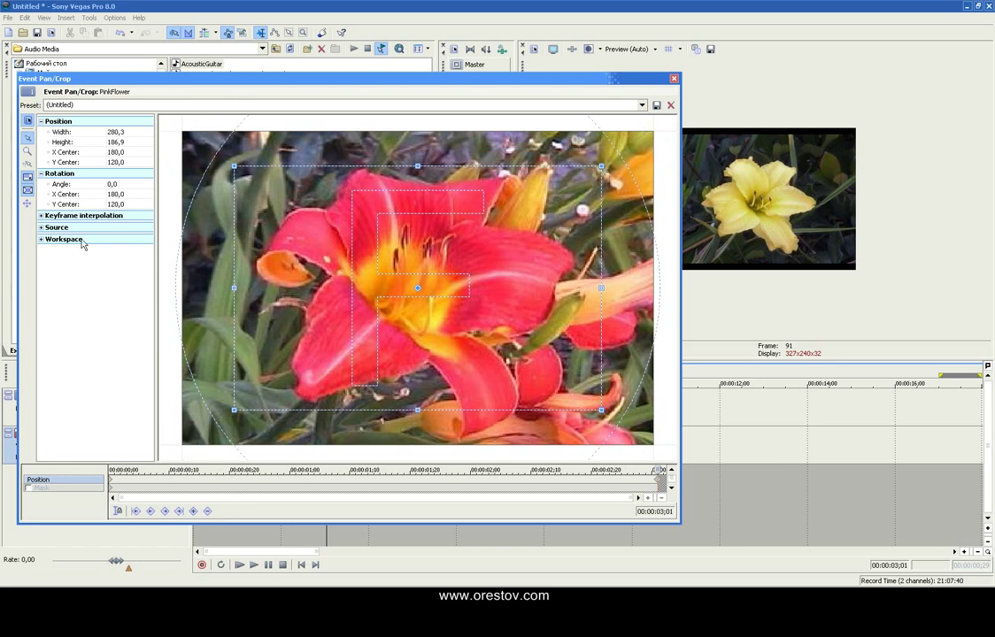
pyautogui.click(42, 216)
pyautogui.click(41, 239)
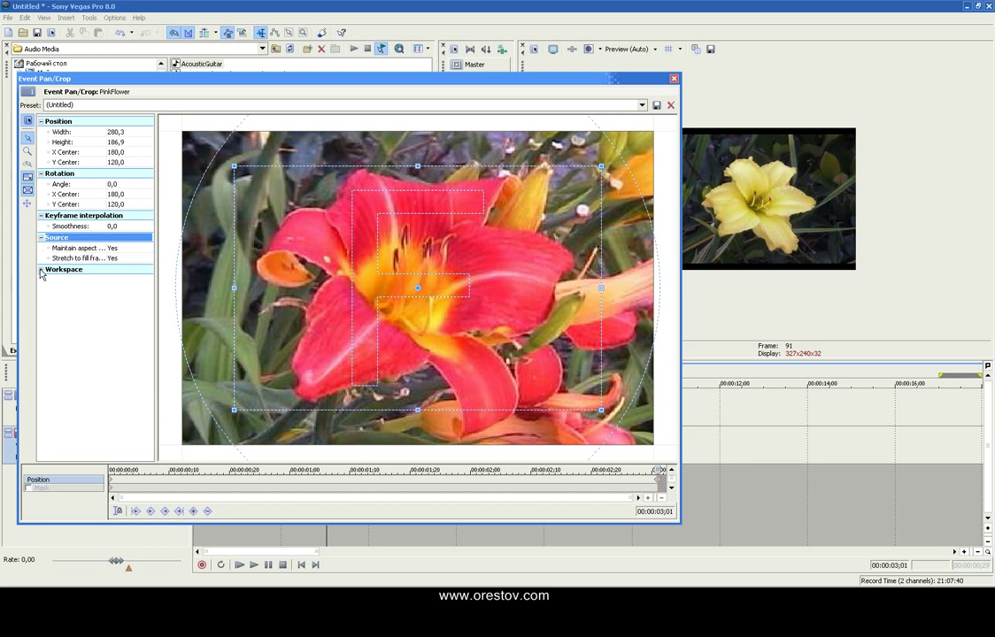
pyautogui.click(41, 270)
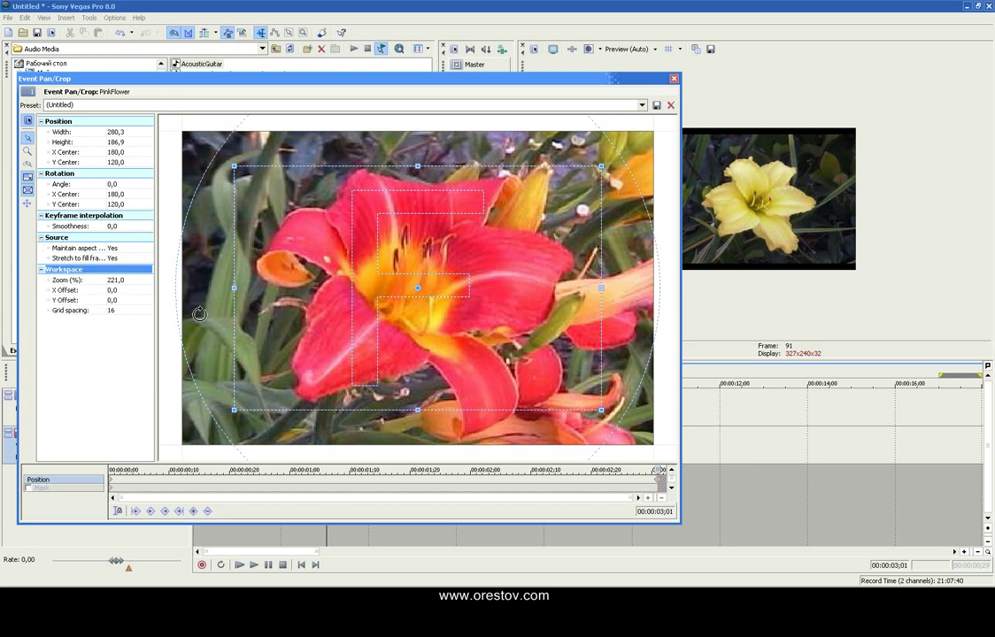
pyautogui.moveTo(325, 434); pyautogui.dragTo(328, 432)
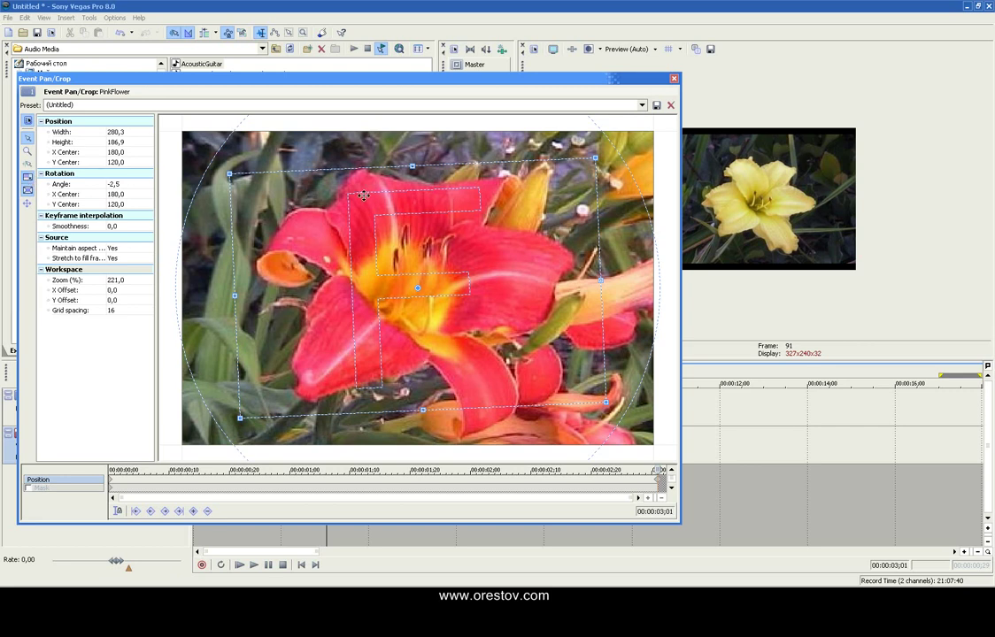
pyautogui.click(674, 79)
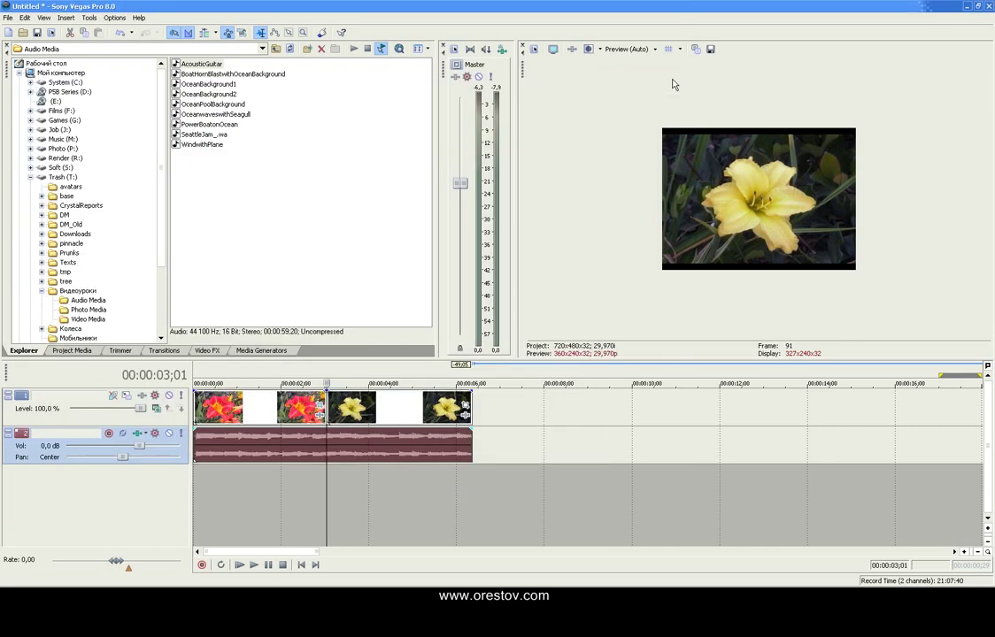
# Add a pan/crop keyframe at 00:00:03;09 on YellowFlower with a frame of about 260.9 × 173.9 rotated about 5.1°.
pyautogui.click(467, 407)
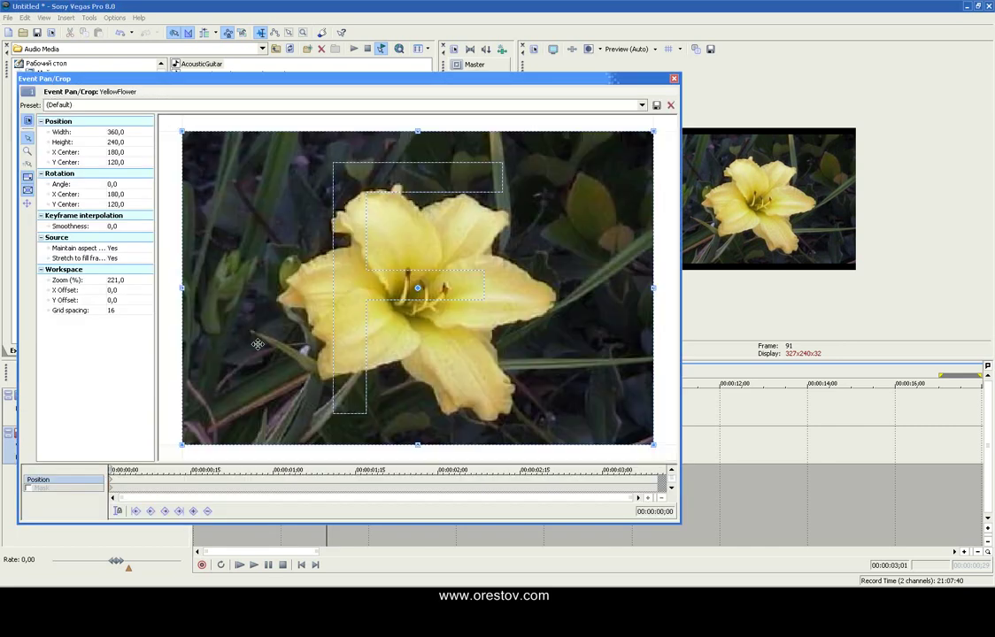
pyautogui.click(657, 482)
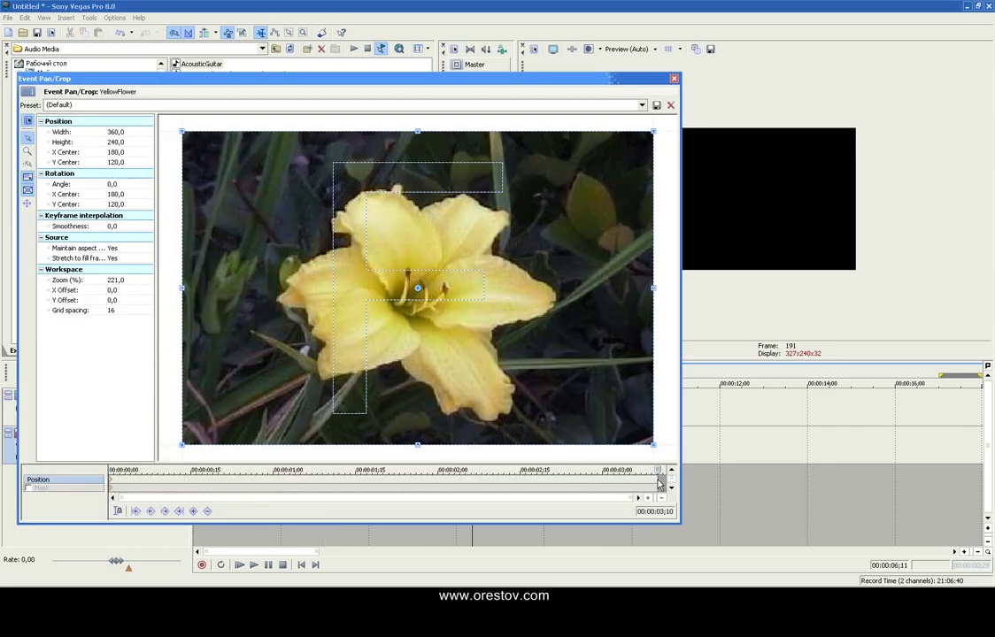
pyautogui.press('Left')
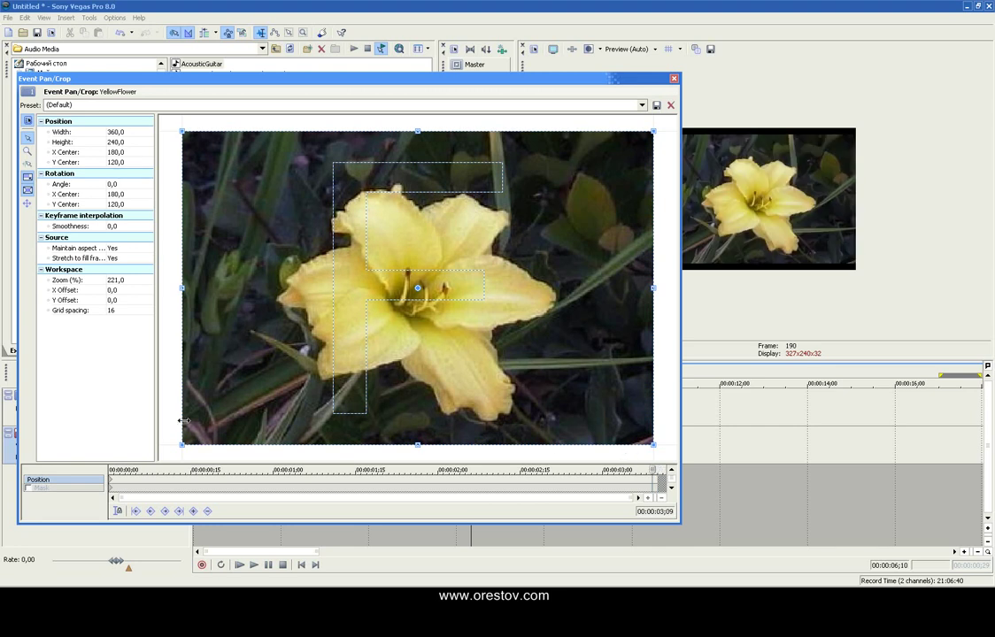
pyautogui.moveTo(178, 446); pyautogui.dragTo(247, 401)
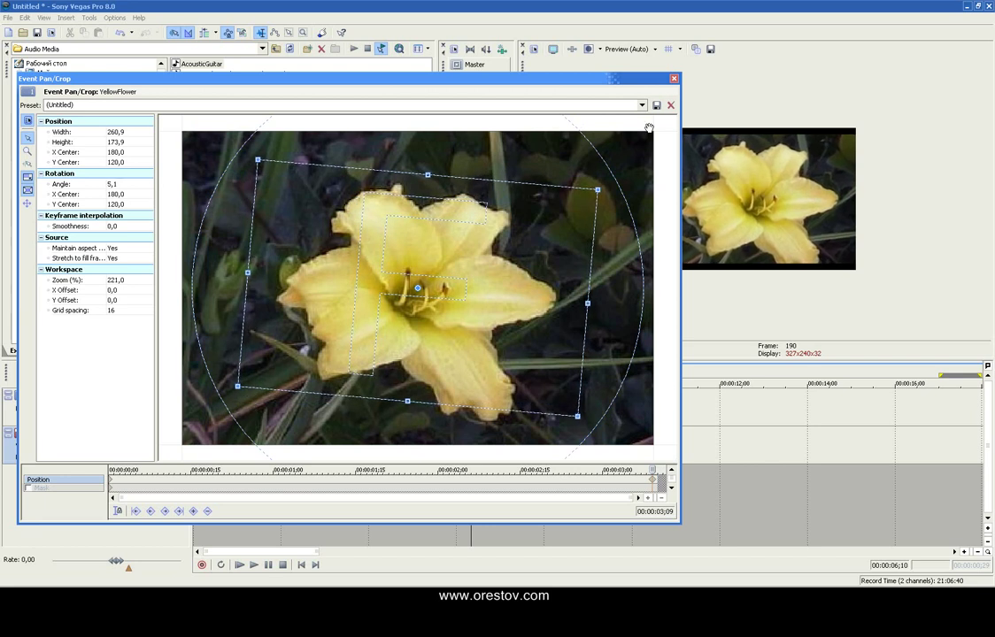
# Play back the slideshow, and move PinkFlower's last pan/crop keyframe earlier to about 00:00:00;14.
pyautogui.click(673, 81)
pyautogui.press('space')
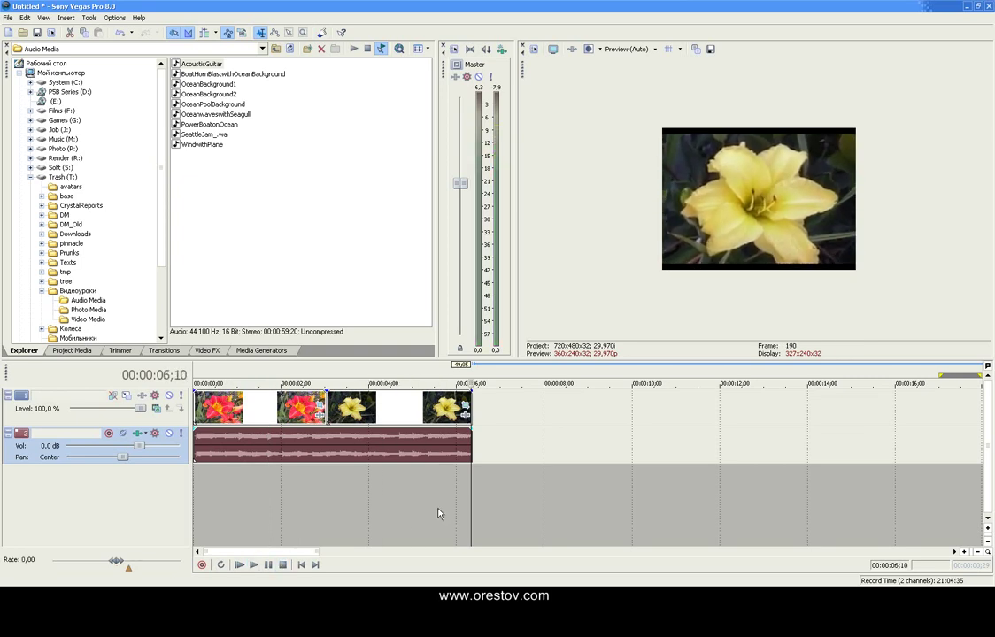
pyautogui.click(321, 406)
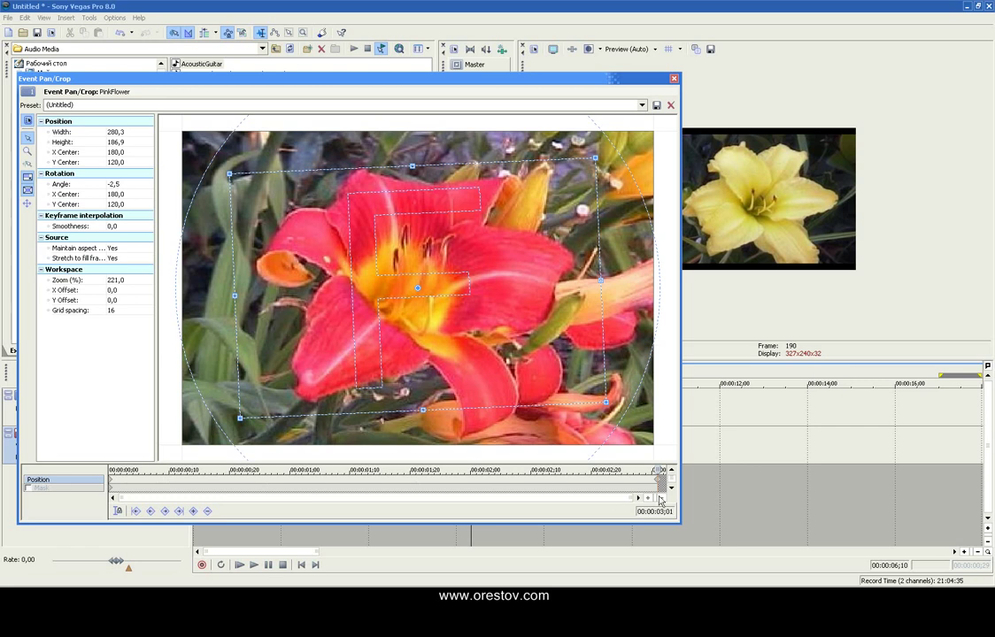
pyautogui.moveTo(657, 483); pyautogui.dragTo(194, 483)
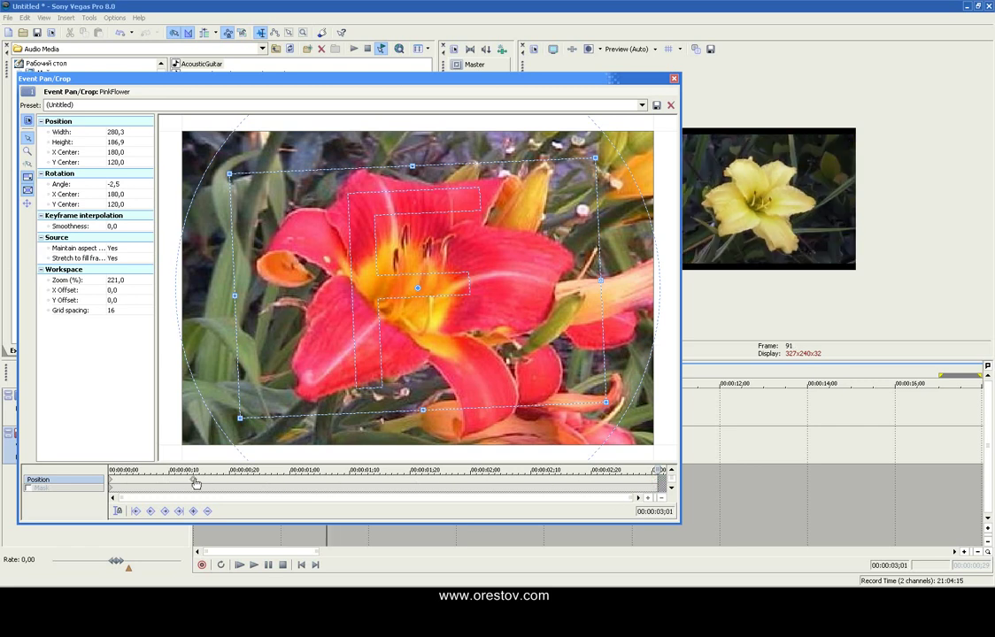
# Add PinkFlower pan/crop keyframes at 00:00:01;00 rotated about 13.0° and at 00:00:01;16 with a frame of about 205.7 × 137.1.
pyautogui.click(289, 484)
pyautogui.moveTo(288, 385); pyautogui.dragTo(295, 422)
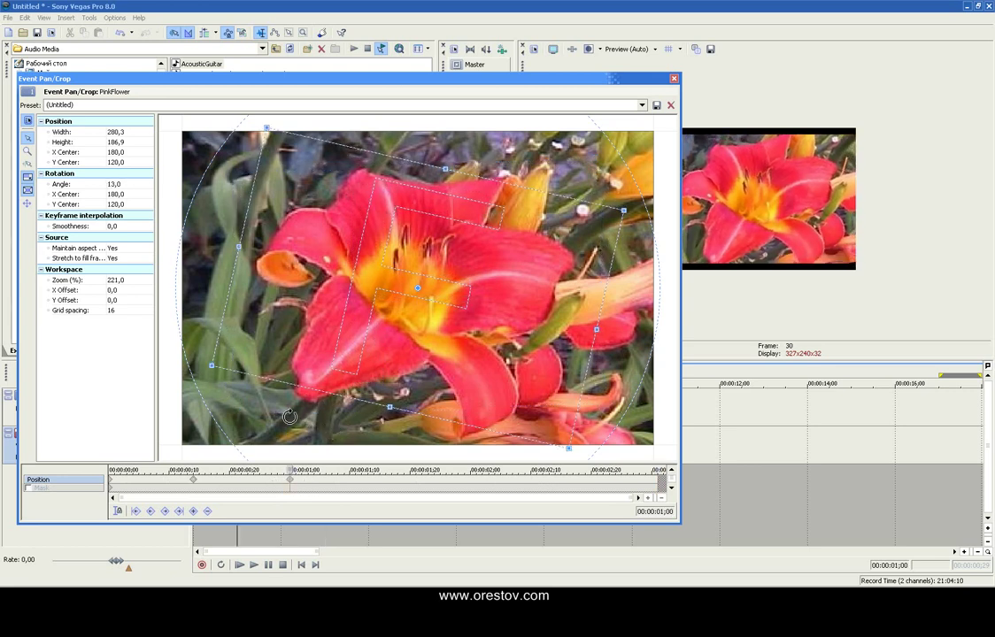
pyautogui.click(385, 483)
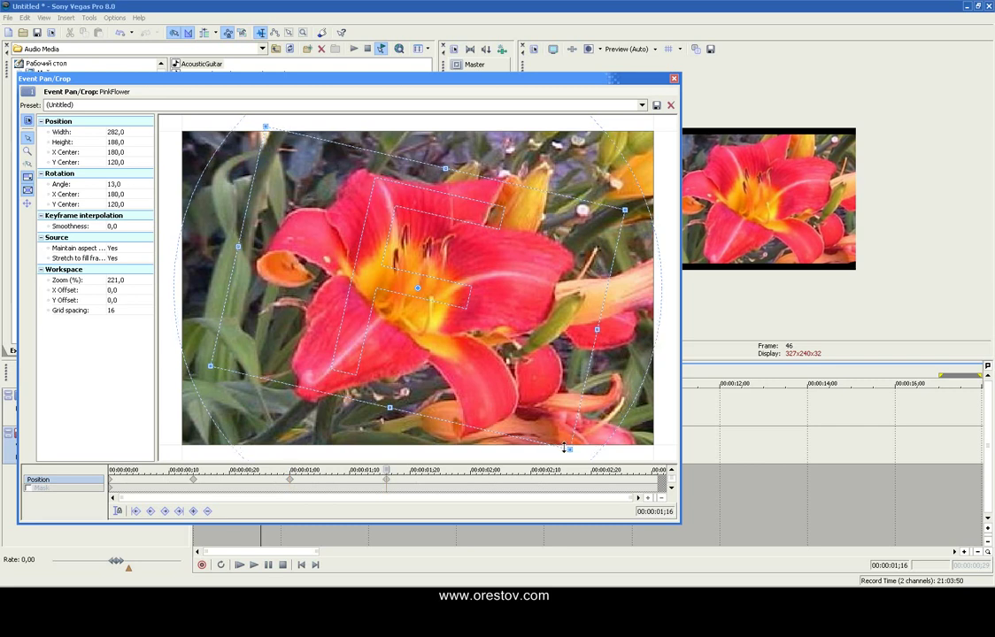
pyautogui.moveTo(569, 446); pyautogui.dragTo(527, 407)
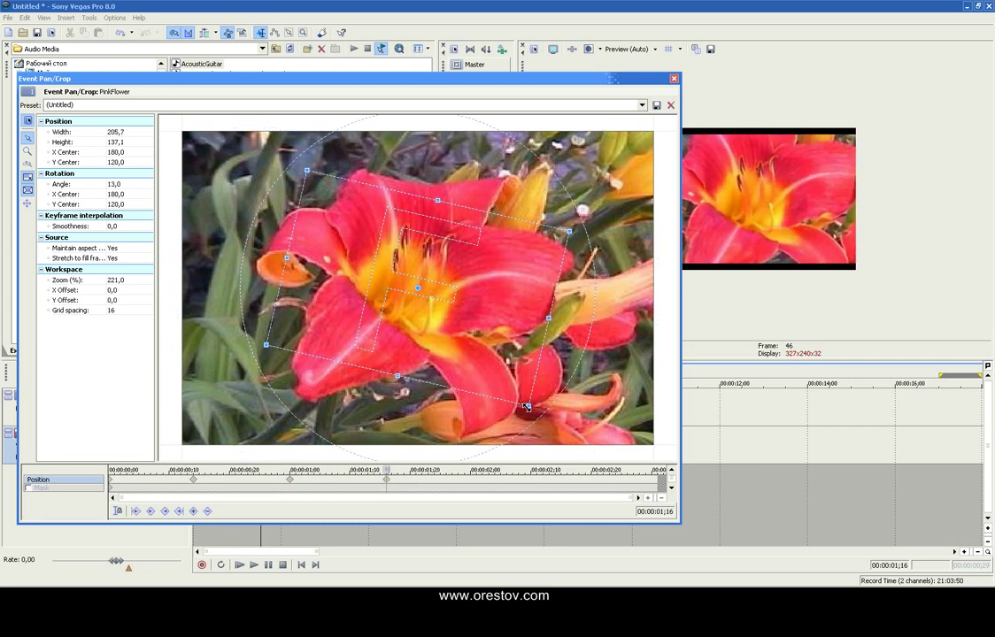
# Add a PinkFlower keyframe at 00:00:02;03 rotated about -22.6°, and restore the default 360 × 240 frame at 00:00:03;01.
pyautogui.click(489, 479)
pyautogui.moveTo(281, 177); pyautogui.dragTo(232, 264)
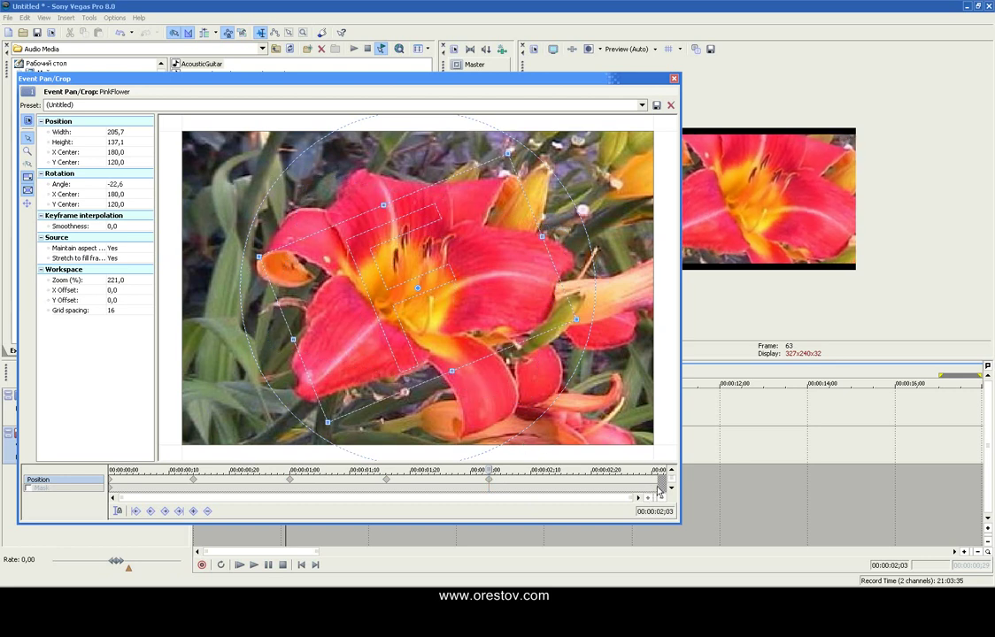
pyautogui.click(658, 483)
pyautogui.rightClick(337, 317)
pyautogui.click(348, 326)
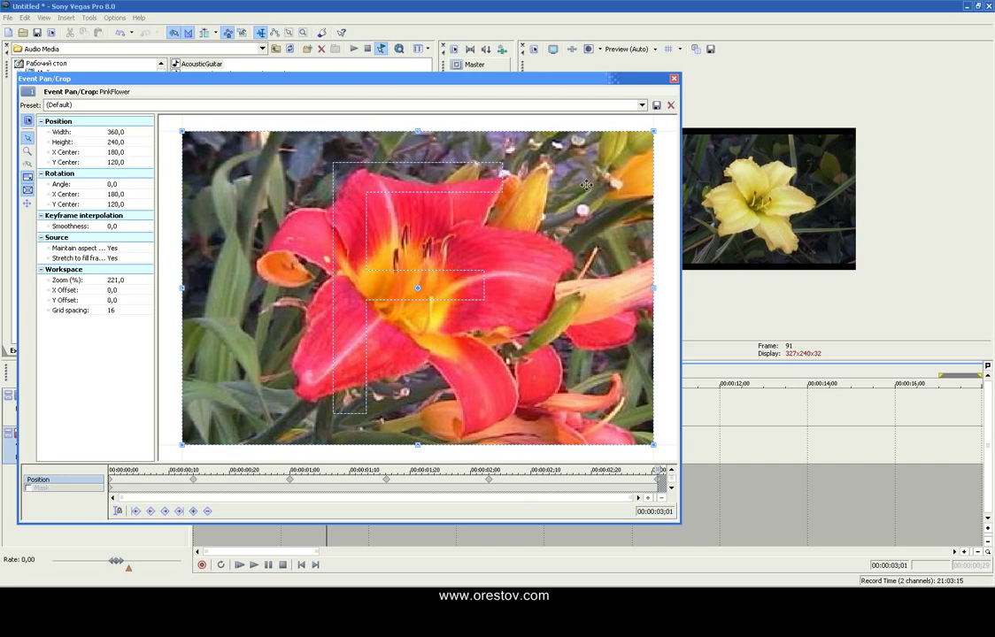
pyautogui.click(674, 79)
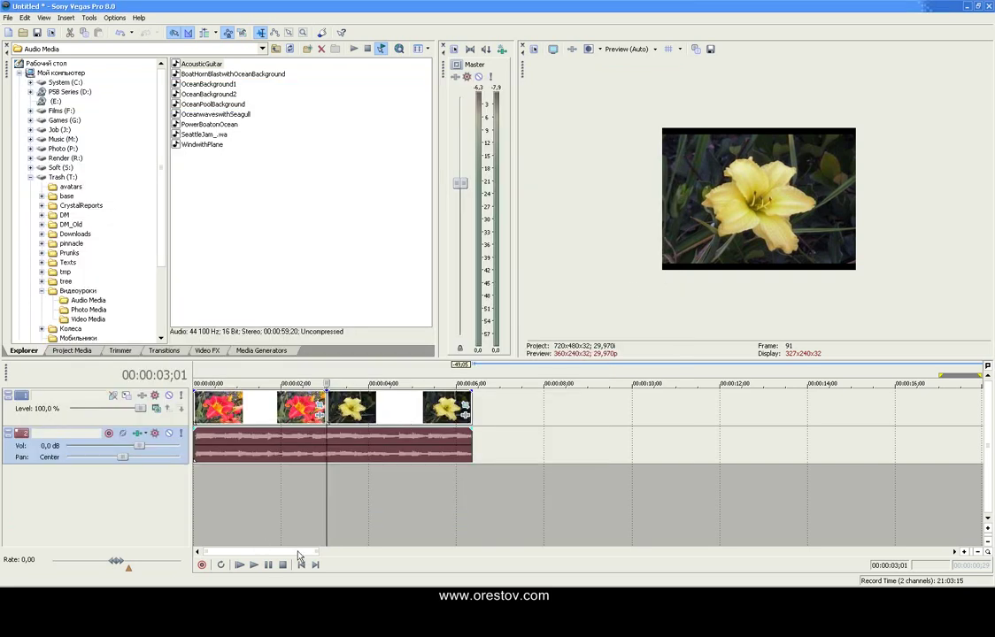
# Play back the animated PinkFlower still, and reopen its pan/crop settings to review the keyframes.
pyautogui.click(239, 564)
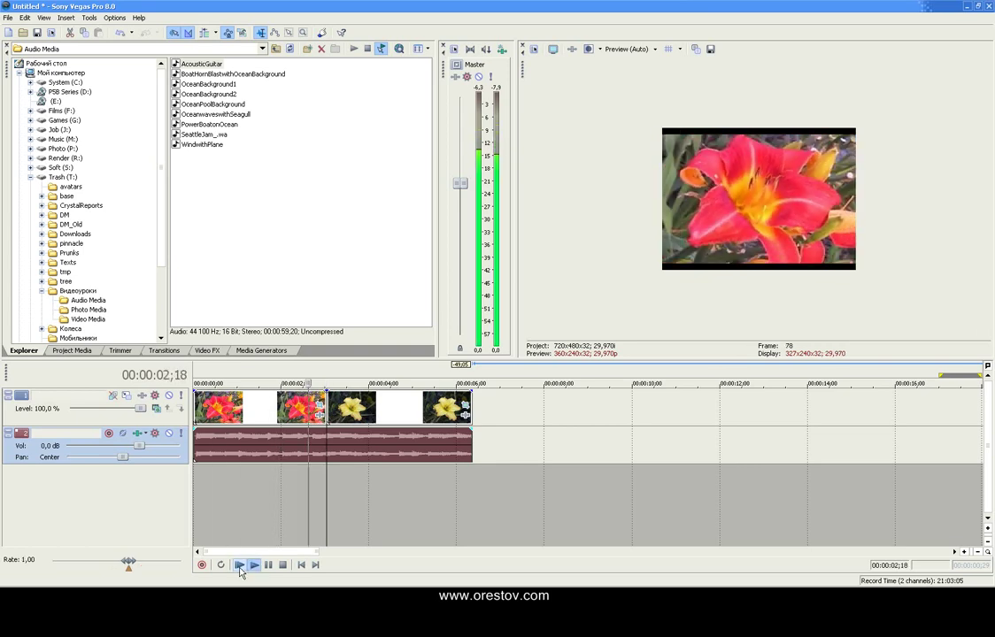
pyautogui.press('space')
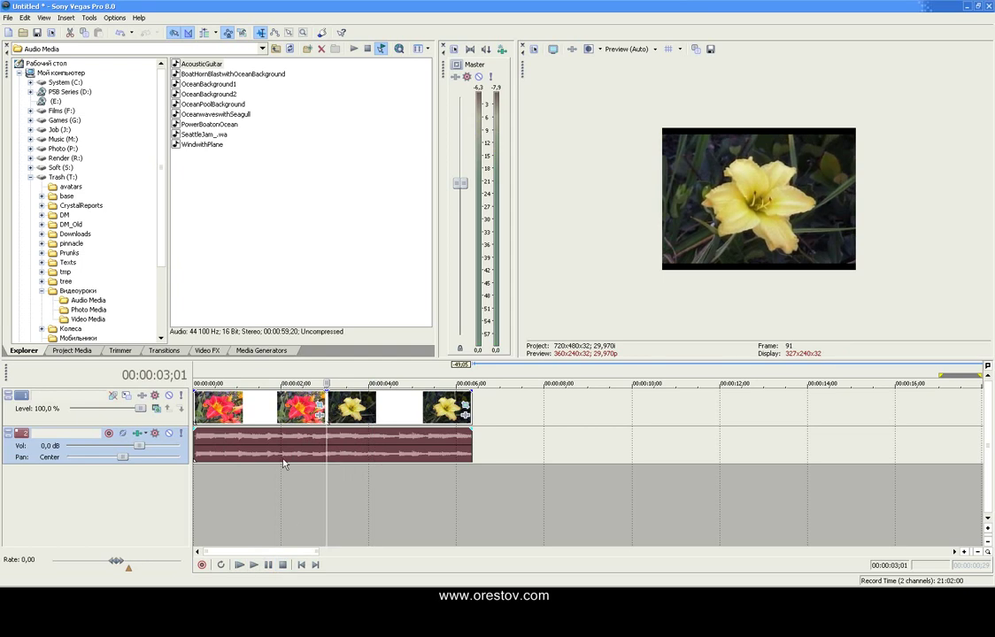
pyautogui.click(320, 408)
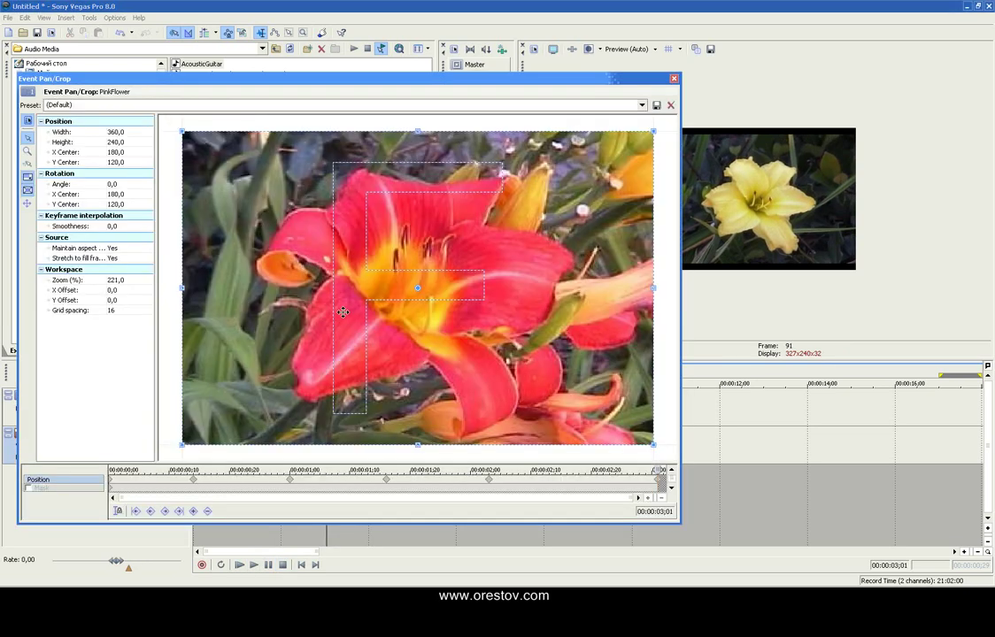
pyautogui.moveTo(286, 83); pyautogui.dragTo(370, 84)
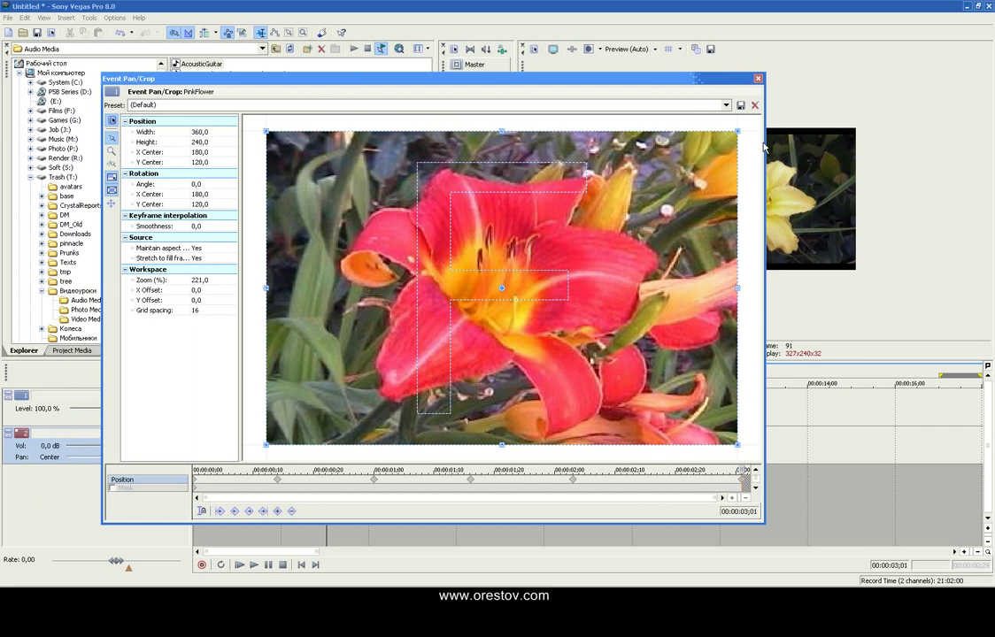
pyautogui.click(758, 80)
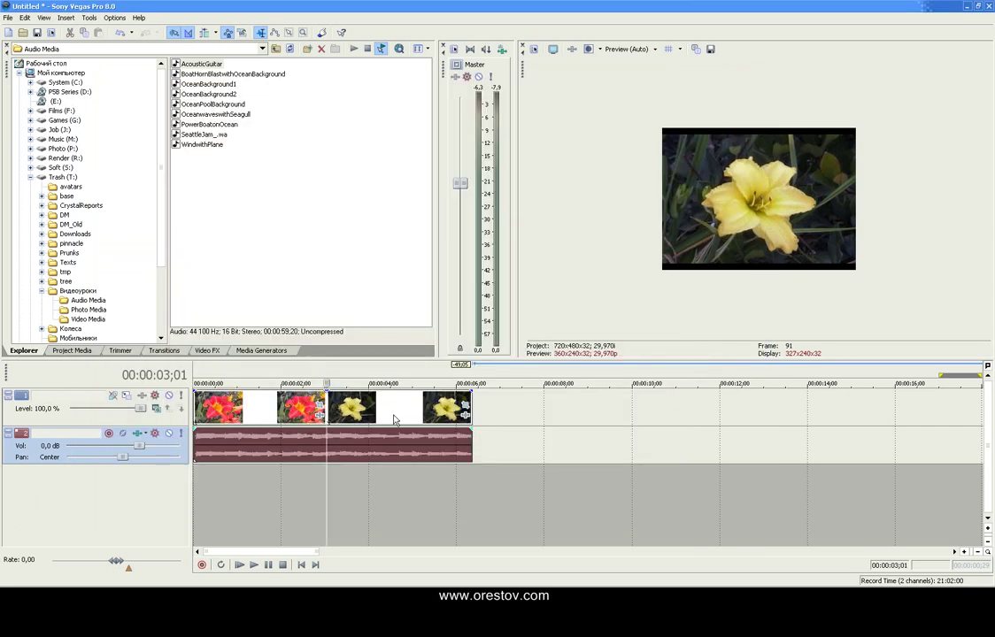
# Delete the YellowFlower and PinkFlower stills from the video track.
pyautogui.moveTo(362, 412)
pyautogui.mouseDown()
pyautogui.moveTo(393, 414)
pyautogui.moveTo(362, 416)
pyautogui.mouseUp()
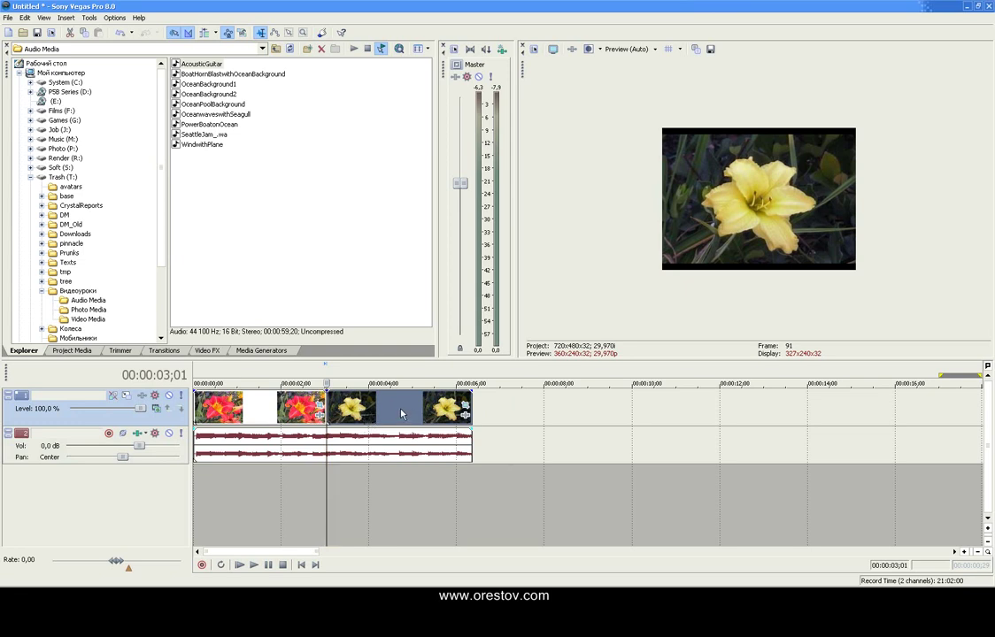
pyautogui.hotkey('ctrl', 'z')
pyautogui.hotkey('ctrl', 'z')
pyautogui.hotkey('ctrl', 'z')
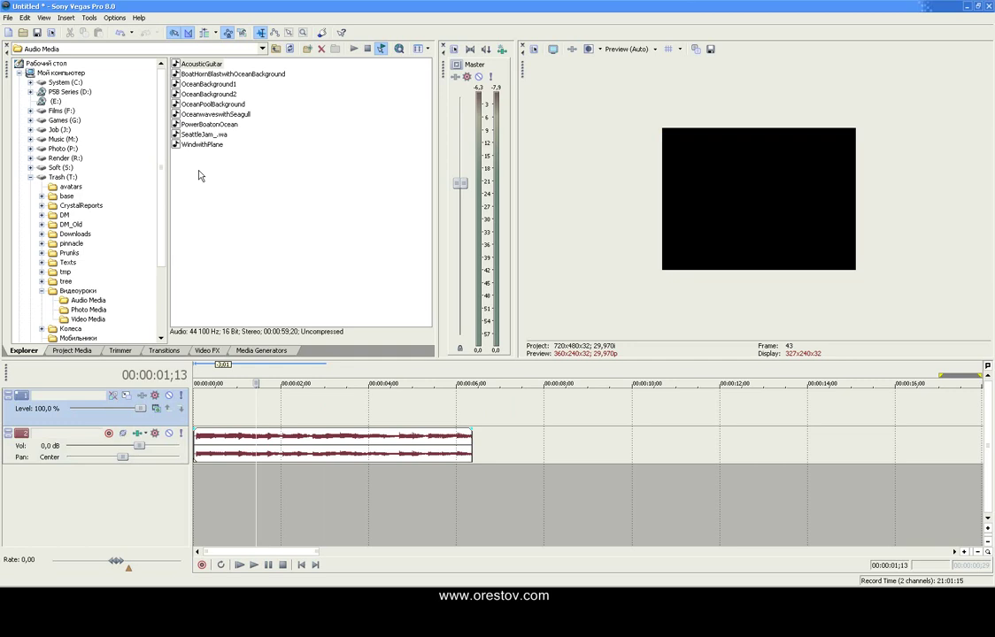
# Place the KruiseKontrol_640 video at the start of the video track and increase the track's height.
pyautogui.click(89, 320)
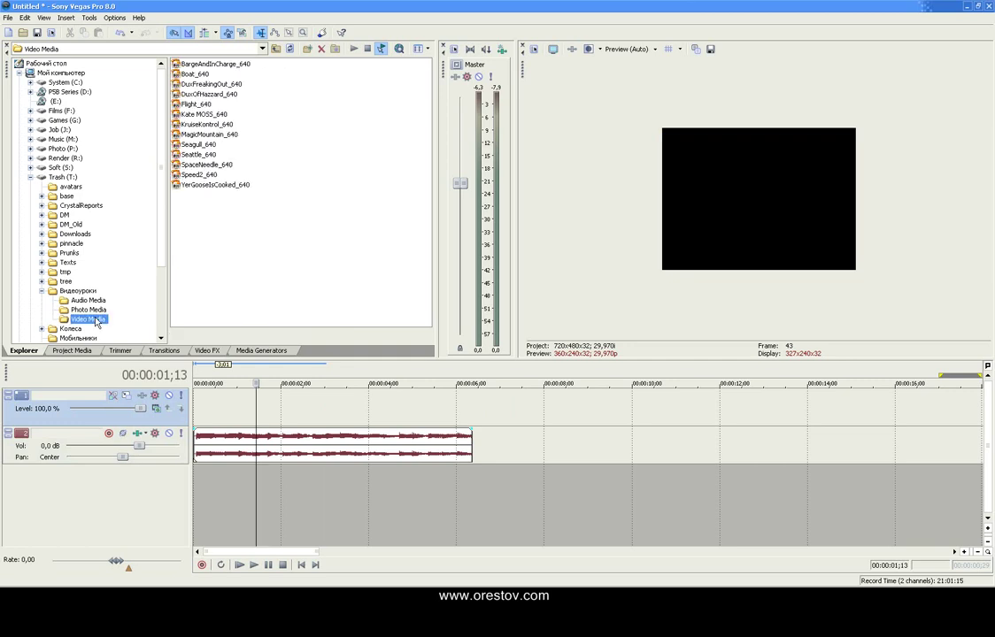
pyautogui.click(210, 124)
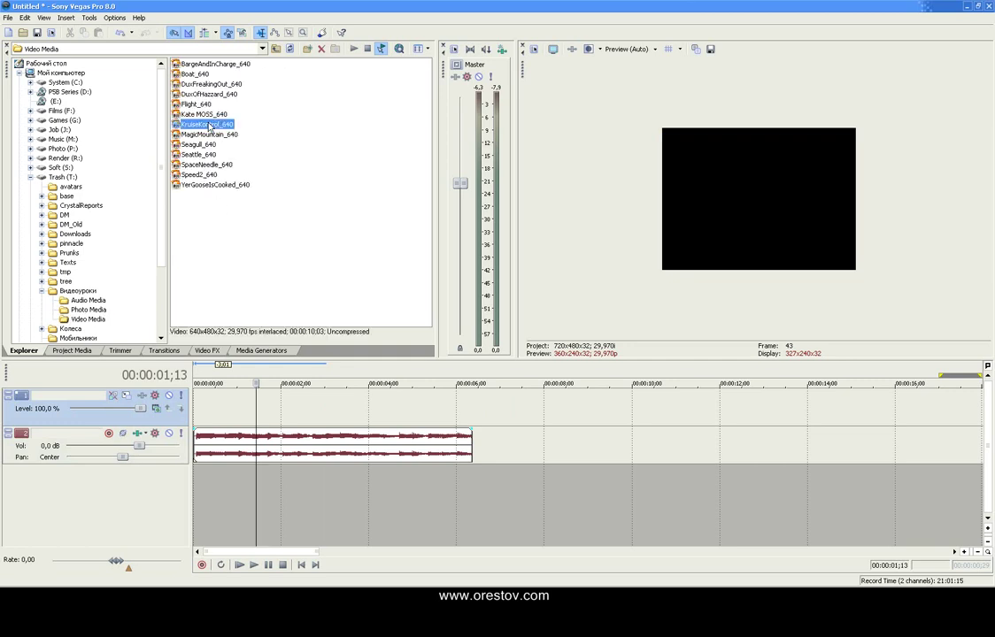
pyautogui.moveTo(210, 125); pyautogui.dragTo(200, 402)
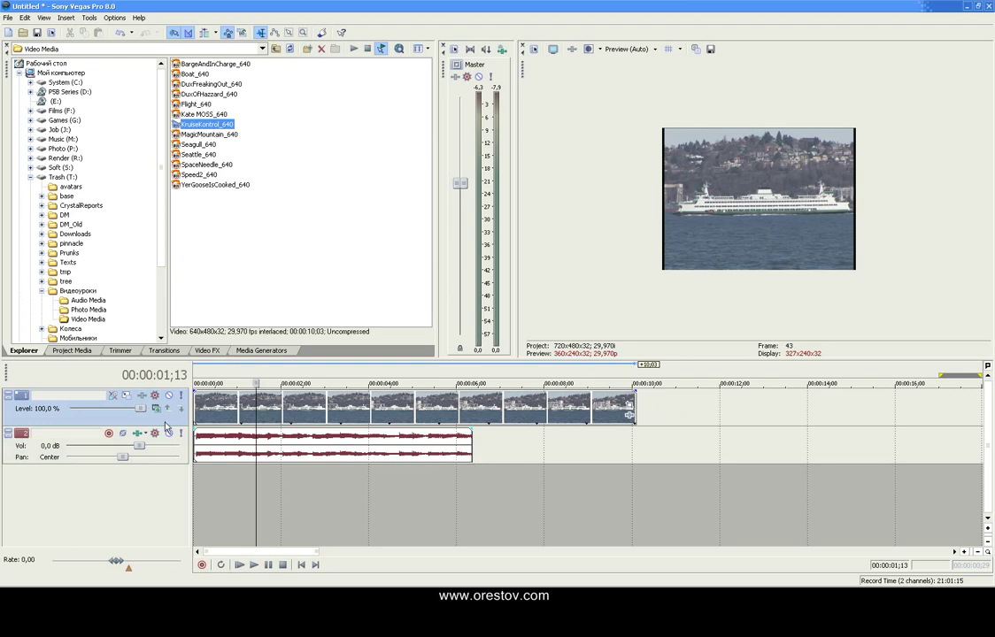
pyautogui.moveTo(133, 428); pyautogui.dragTo(136, 462)
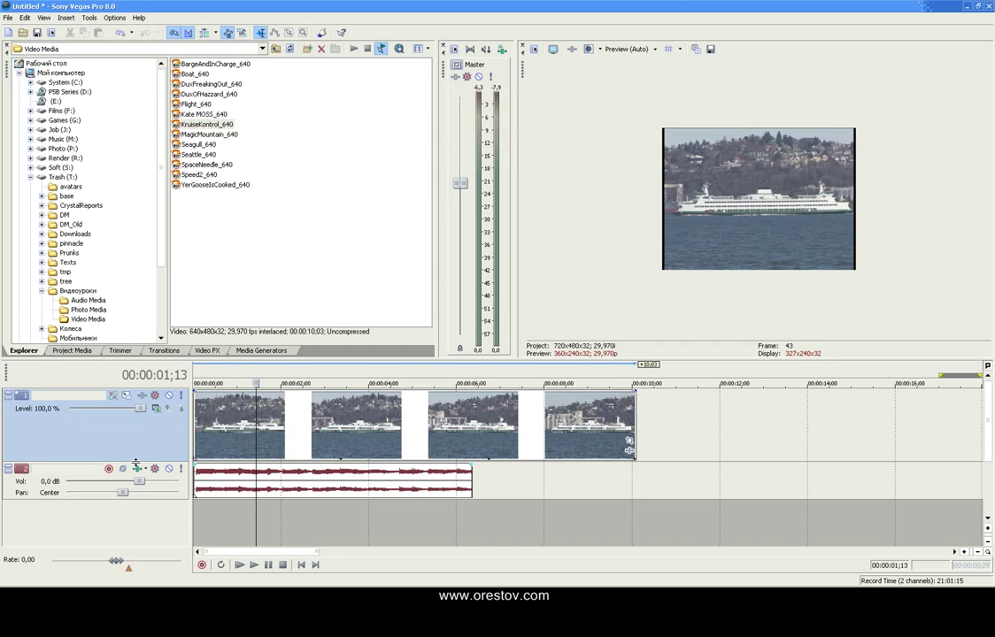
# Play back the ferry clip at its normal speed and stop the playback.
pyautogui.click(330, 425)
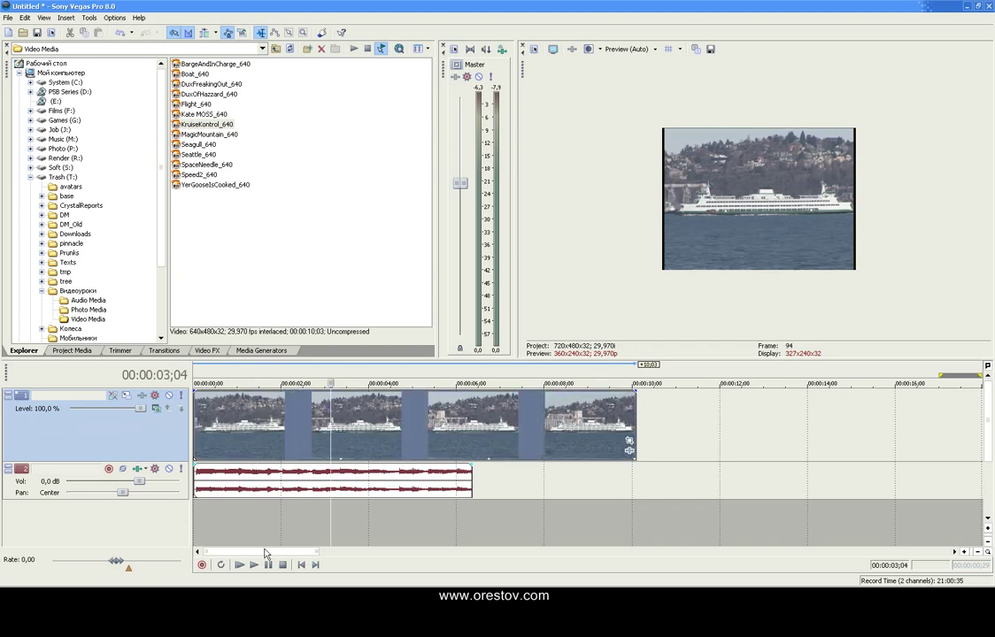
pyautogui.click(241, 567)
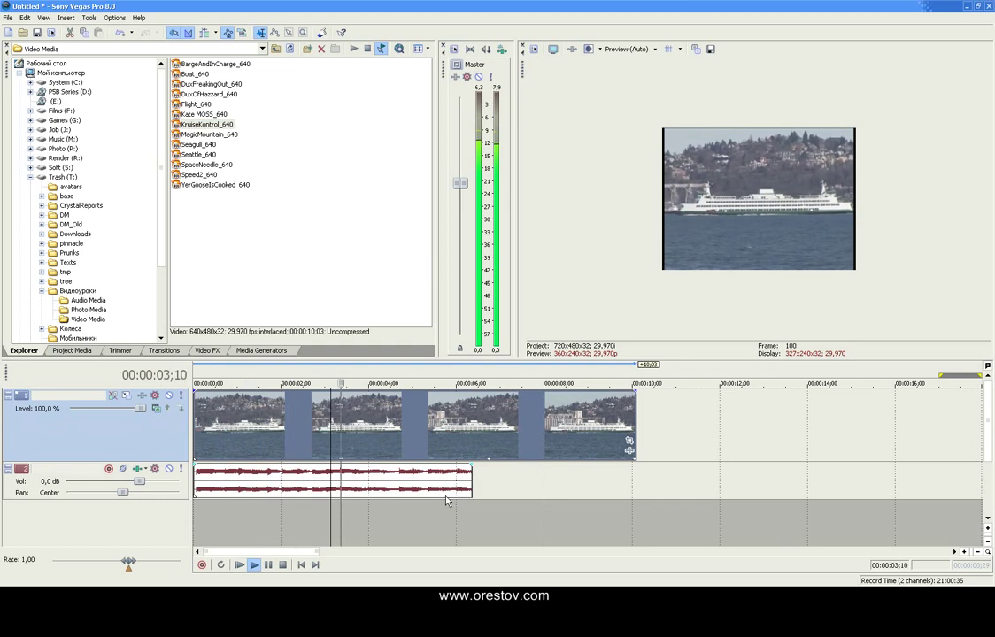
pyautogui.click(284, 565)
pyautogui.click(249, 431)
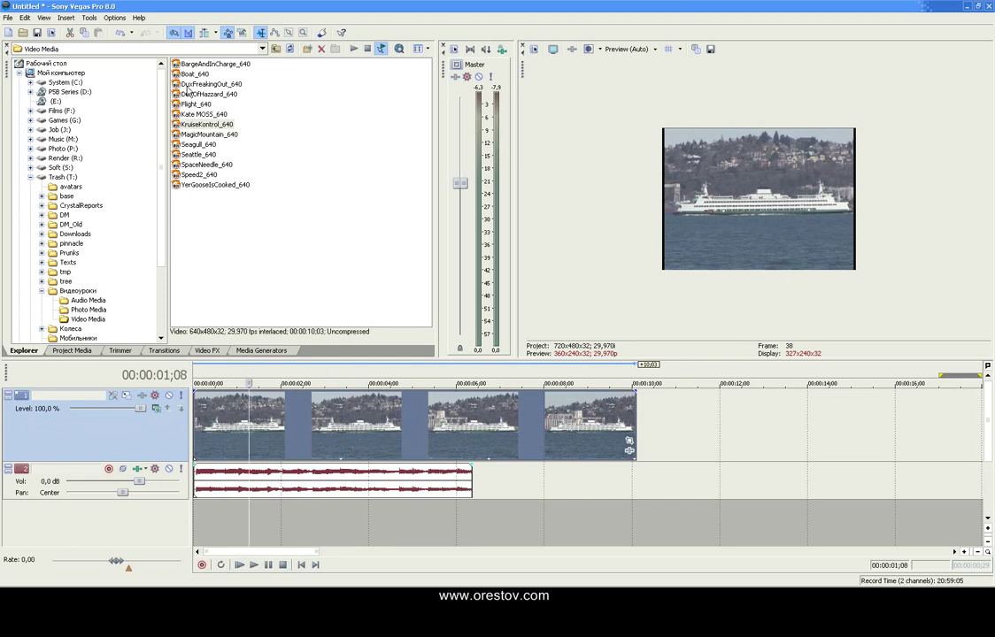
# Add an Event Velocity envelope to the ferry clip and raise it slightly above its default level to speed up the footage.
pyautogui.click(66, 18)
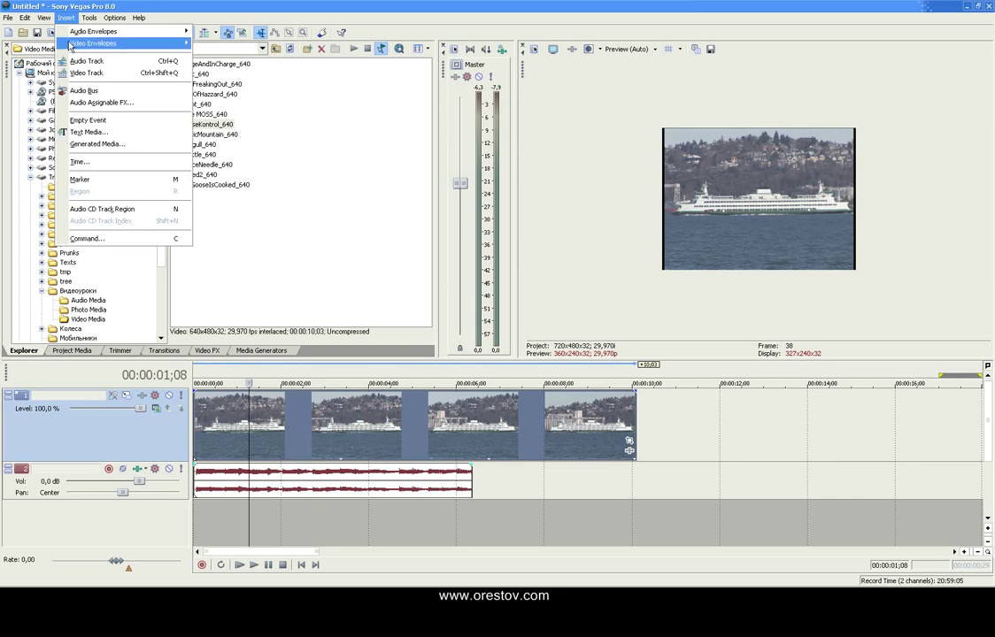
pyautogui.moveTo(193, 44)
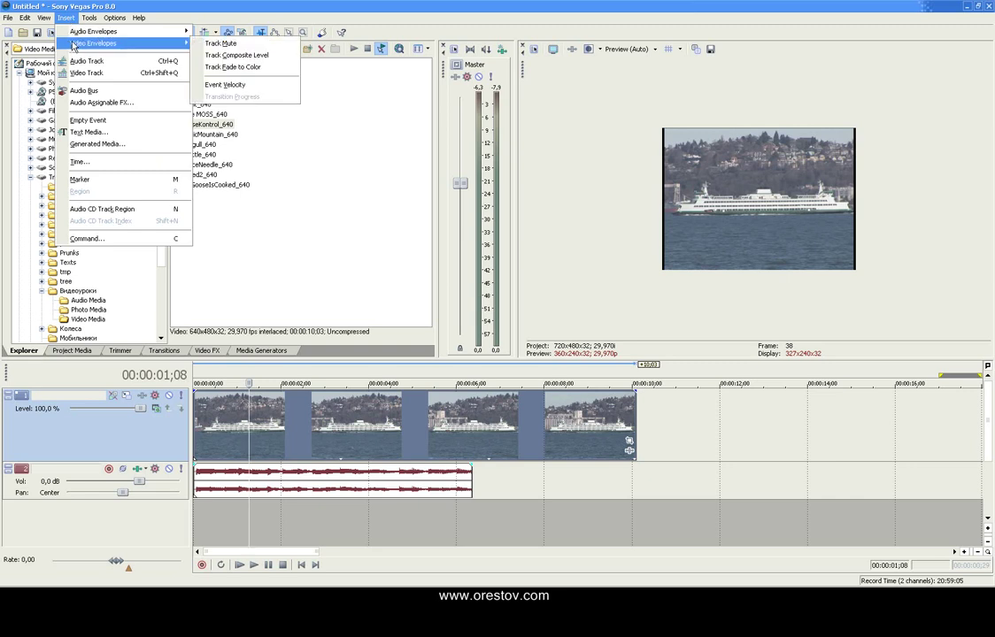
pyautogui.click(225, 88)
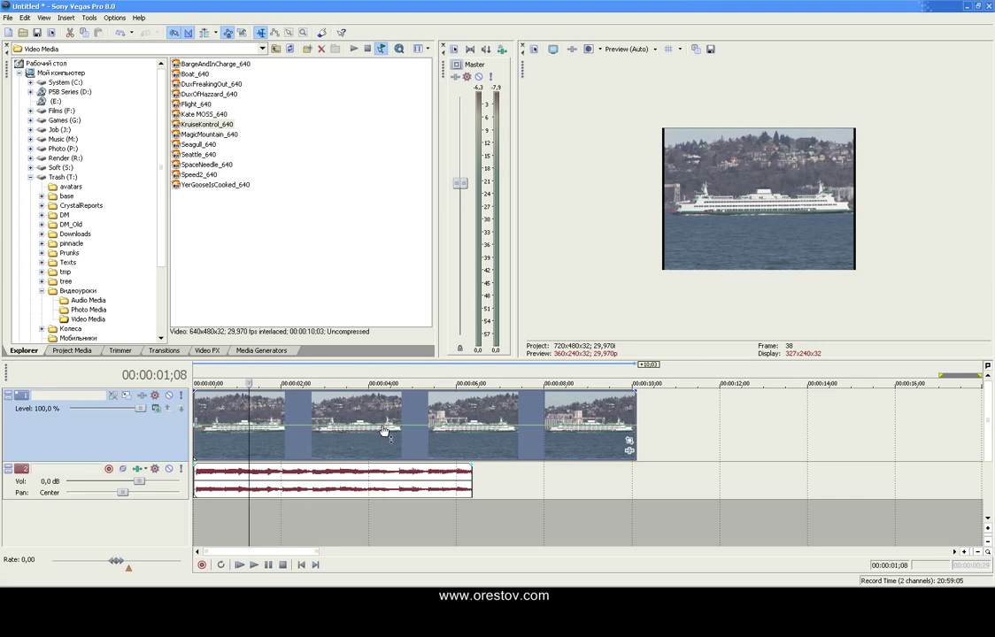
pyautogui.moveTo(384, 431)
pyautogui.mouseDown()
pyautogui.moveTo(384, 458)
pyautogui.moveTo(384, 424)
pyautogui.moveTo(384, 432)
pyautogui.mouseUp()
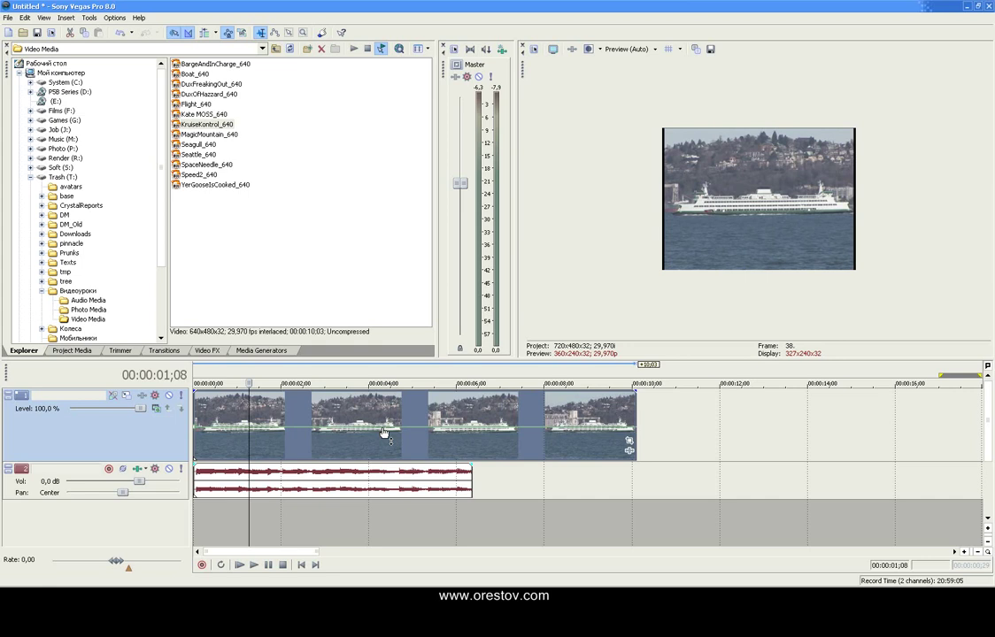
pyautogui.moveTo(385, 432); pyautogui.dragTo(456, 427)
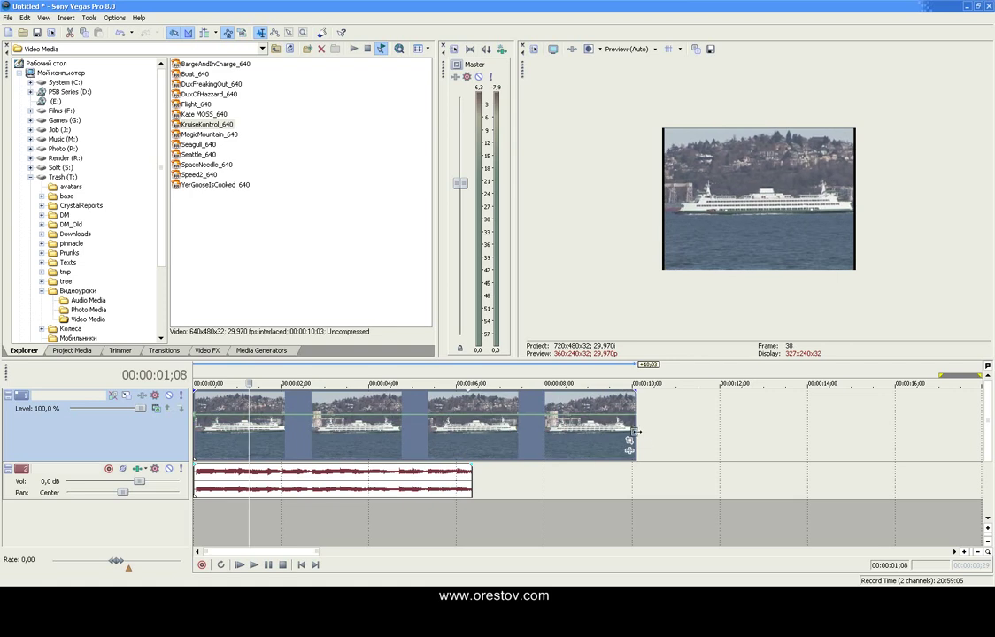
# Trim the end of the ferry clip to its loop point and shorten the guitar clip to match.
pyautogui.moveTo(634, 437); pyautogui.dragTo(470, 431)
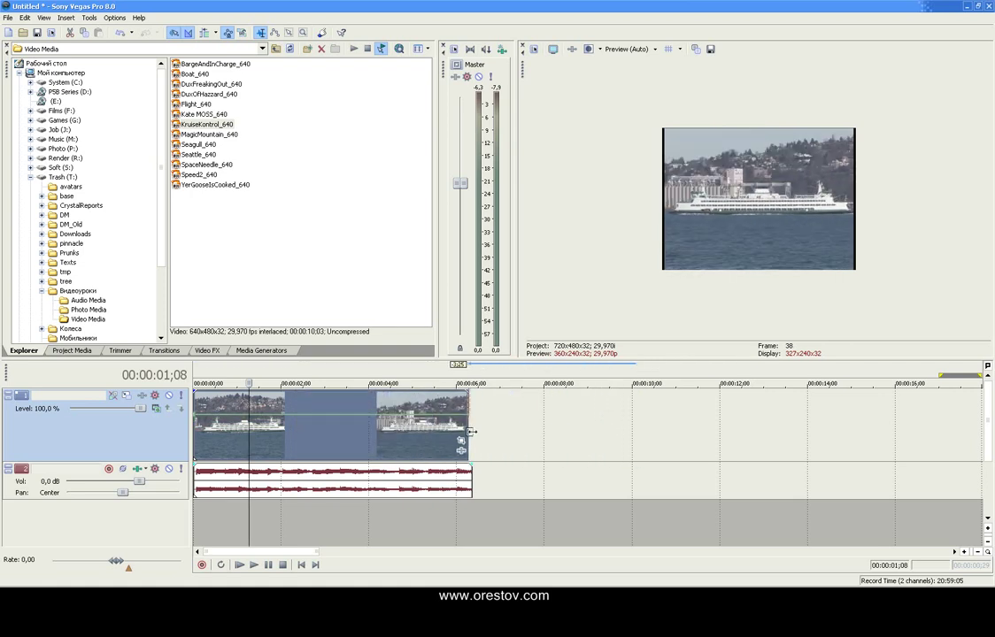
pyautogui.click(364, 474)
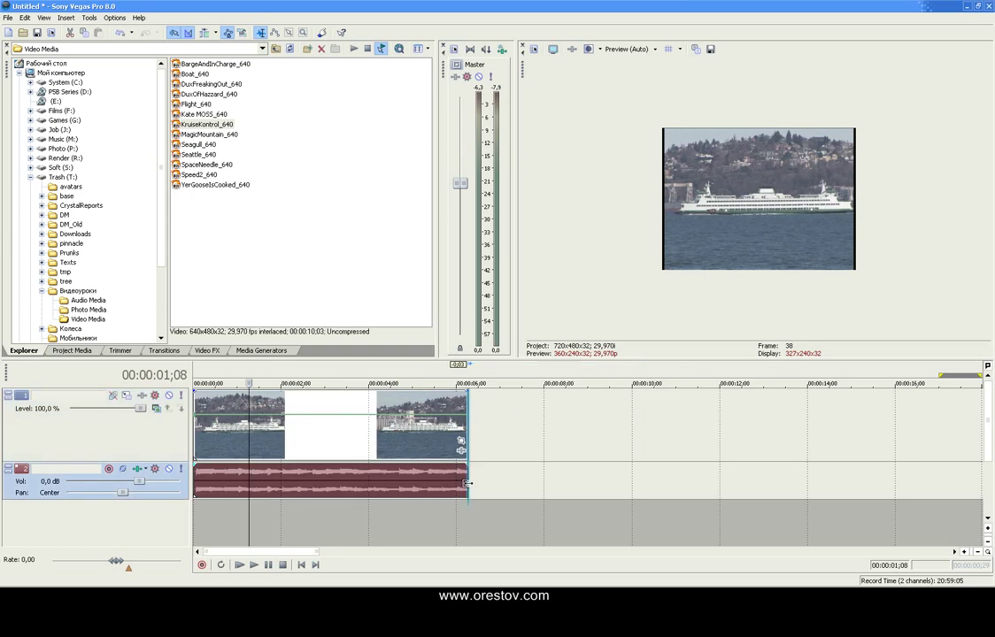
# Raise the ferry clip's velocity envelope close to its maximum and play back the sped-up footage.
pyautogui.click(242, 568)
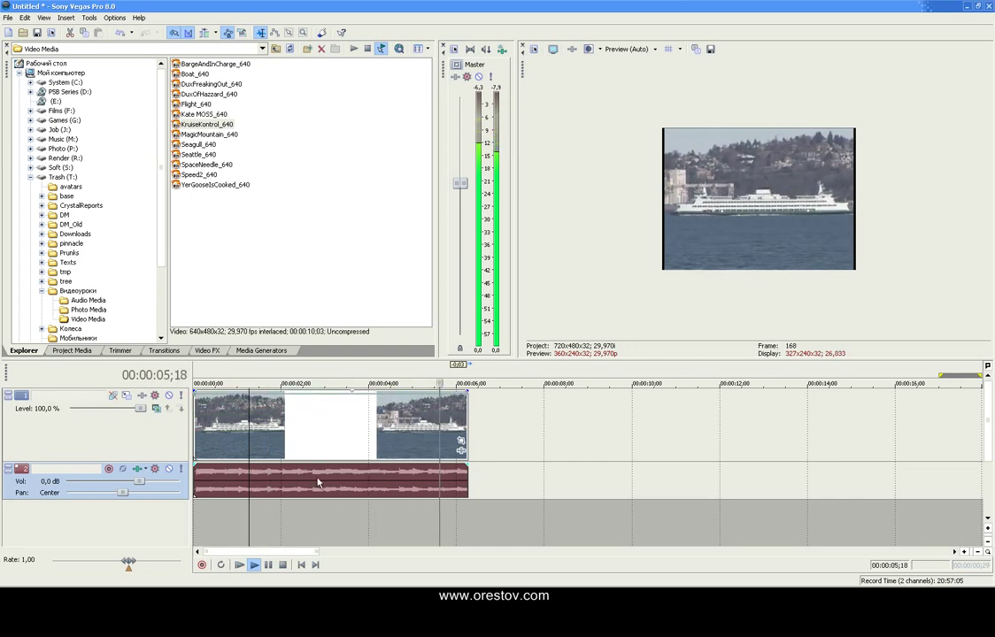
pyautogui.click(240, 566)
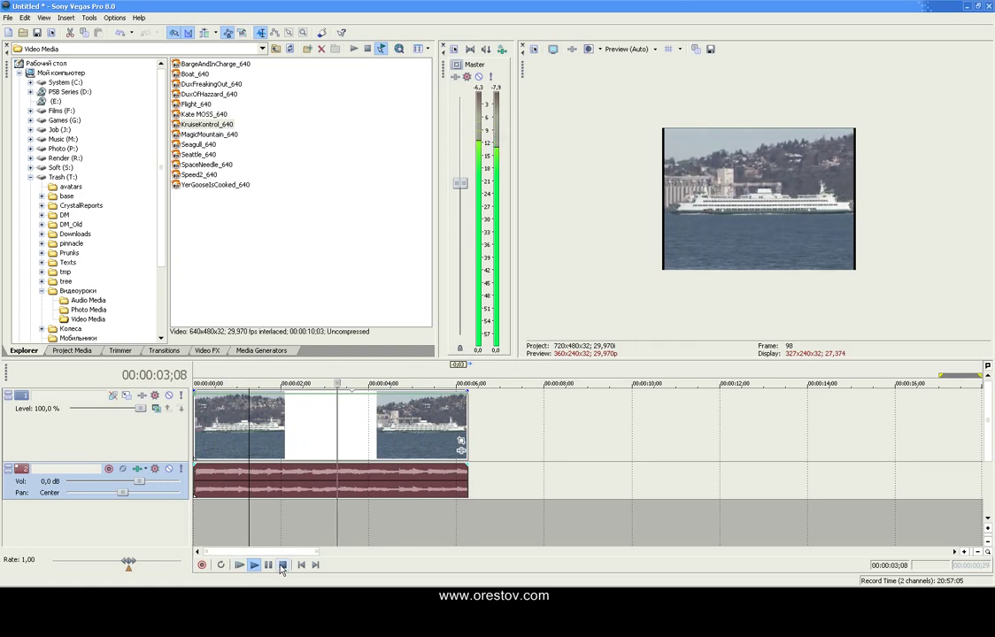
pyautogui.click(282, 566)
# Lower the ferry clip's velocity envelope close to its minimum to reverse the footage, and play back the sequence.
pyautogui.click(464, 438)
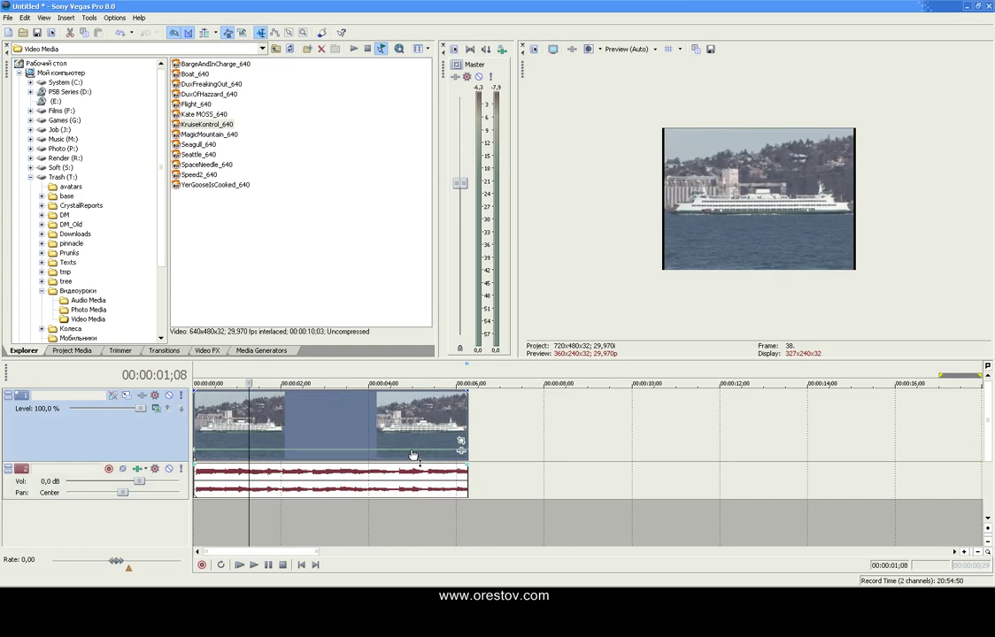
pyautogui.click(239, 564)
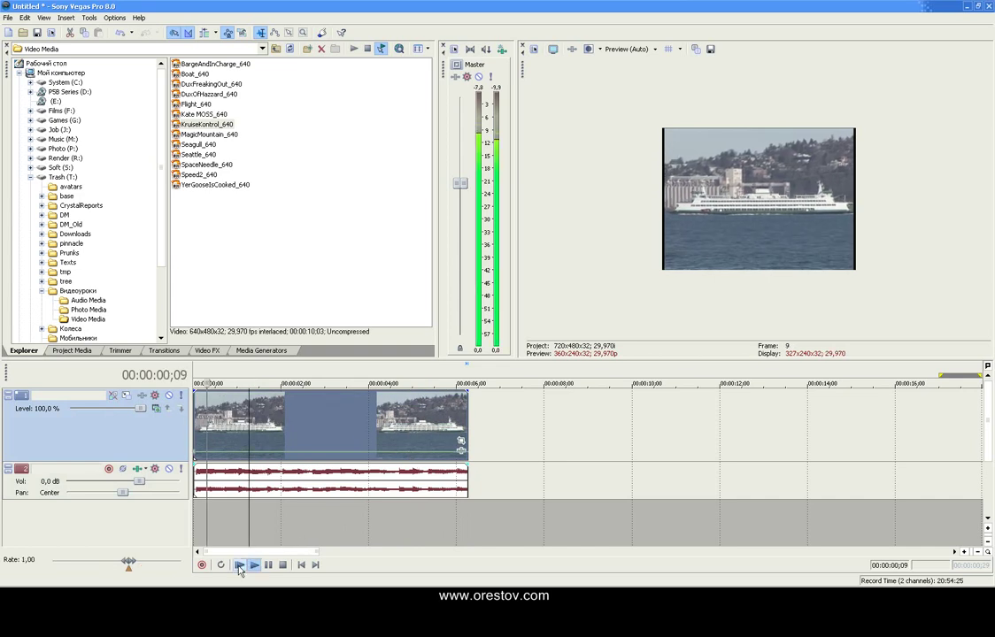